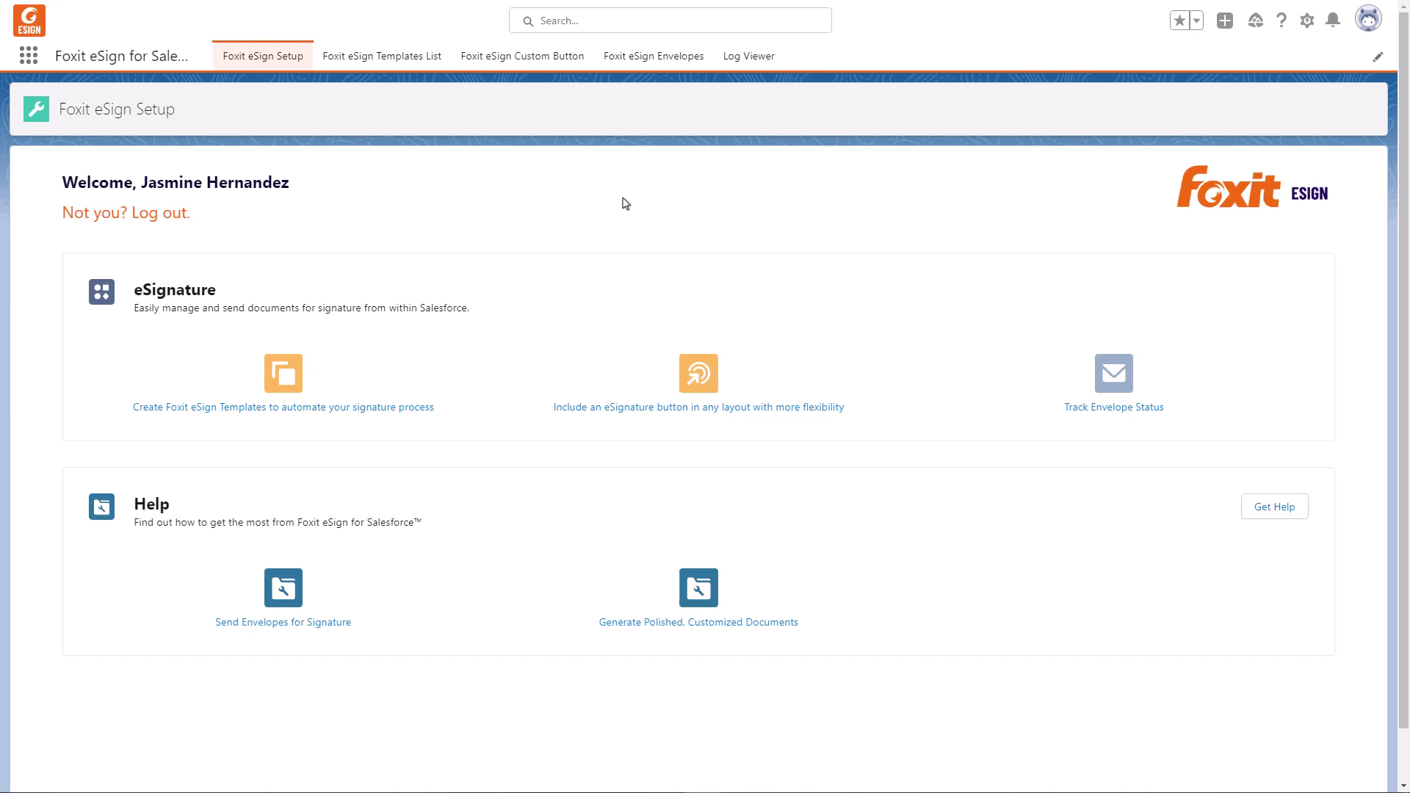
- Start a new Salesforce template named Foxit eSign Contract and enter its description
{"action": "left_click", "coordinate": [390, 408]}
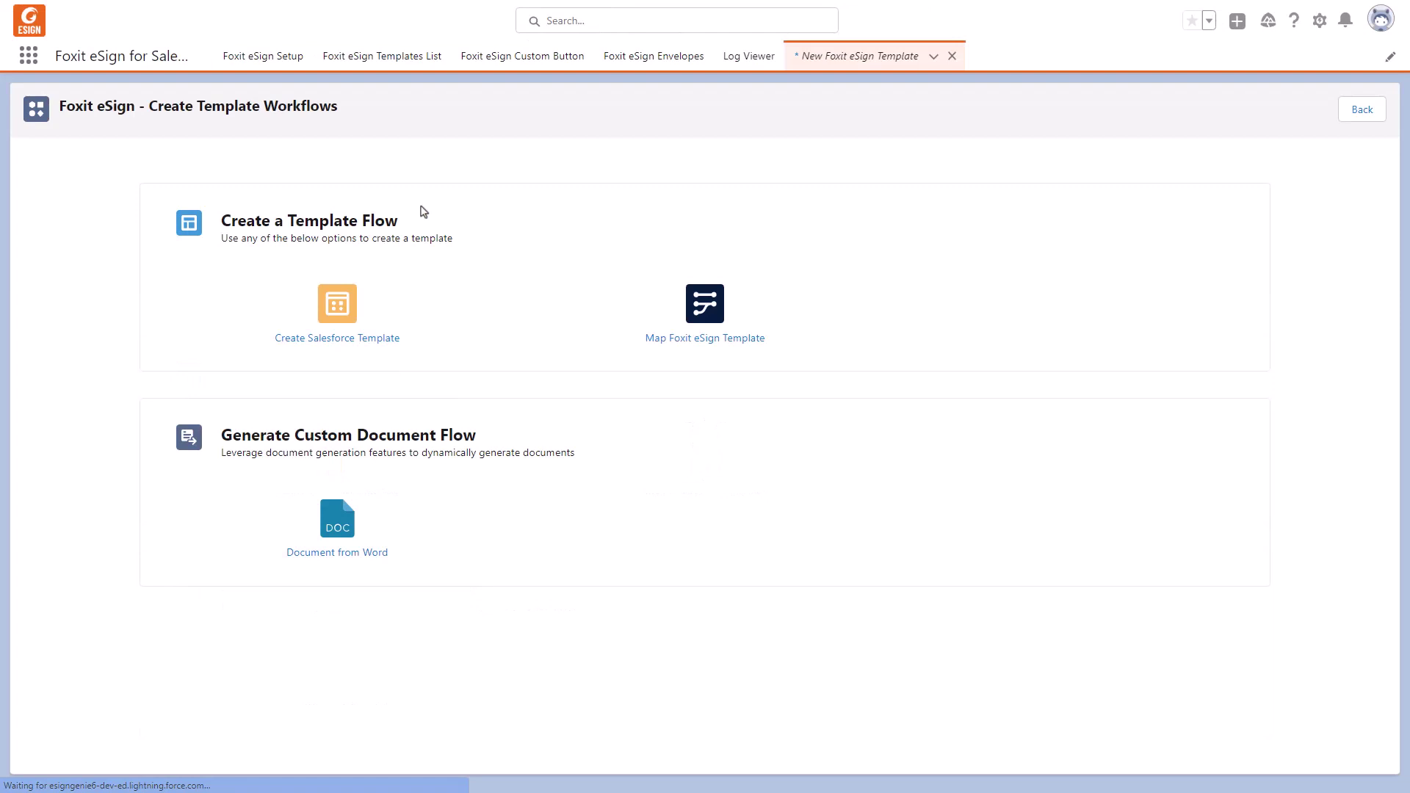
{"action": "left_click", "coordinate": [346, 311]}
{"action": "left_click", "coordinate": [374, 227]}
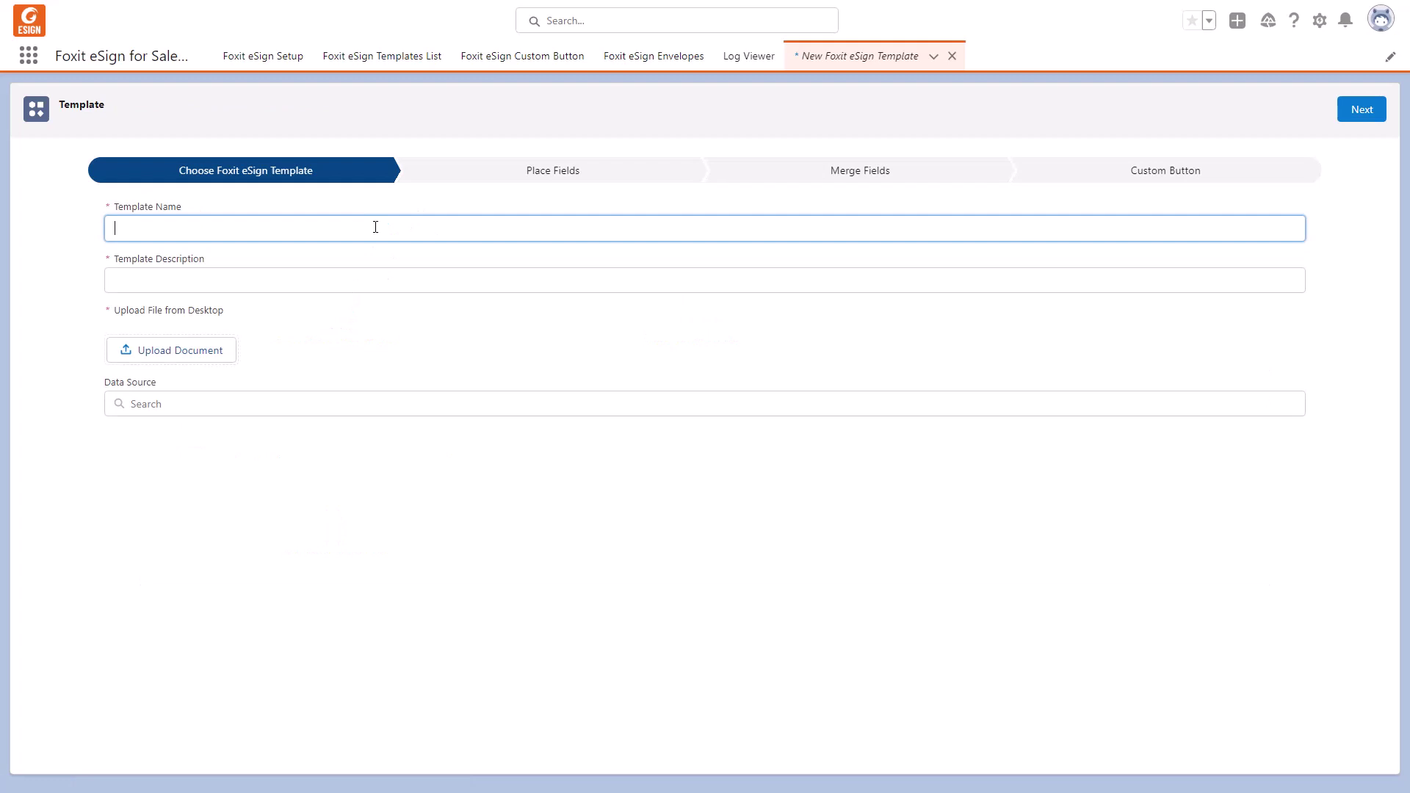
{"action": "type", "text": "Foxit eSign C"}
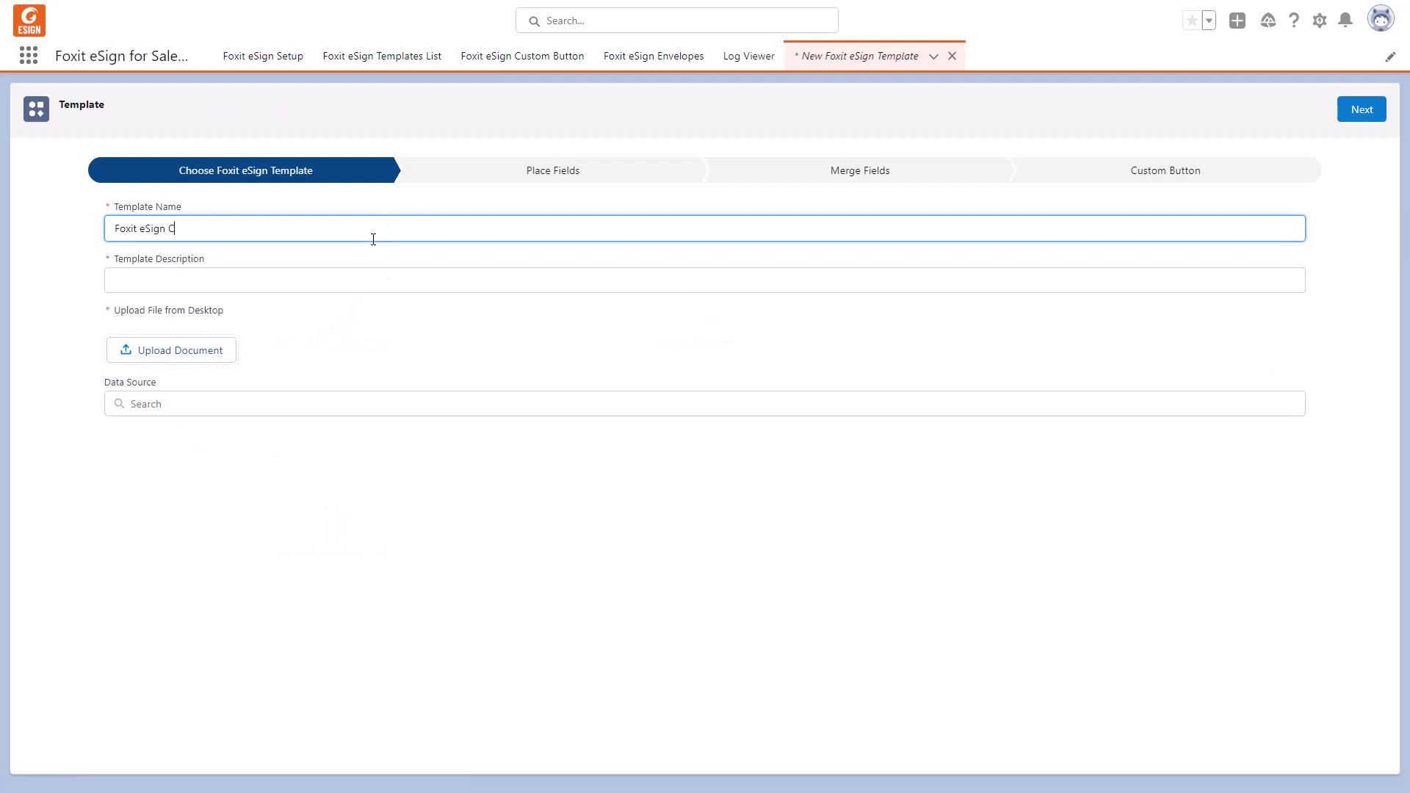
{"action": "type", "text": "ontract"}
{"action": "key", "text": "Tab"}
{"action": "type", "text": "te Co"}
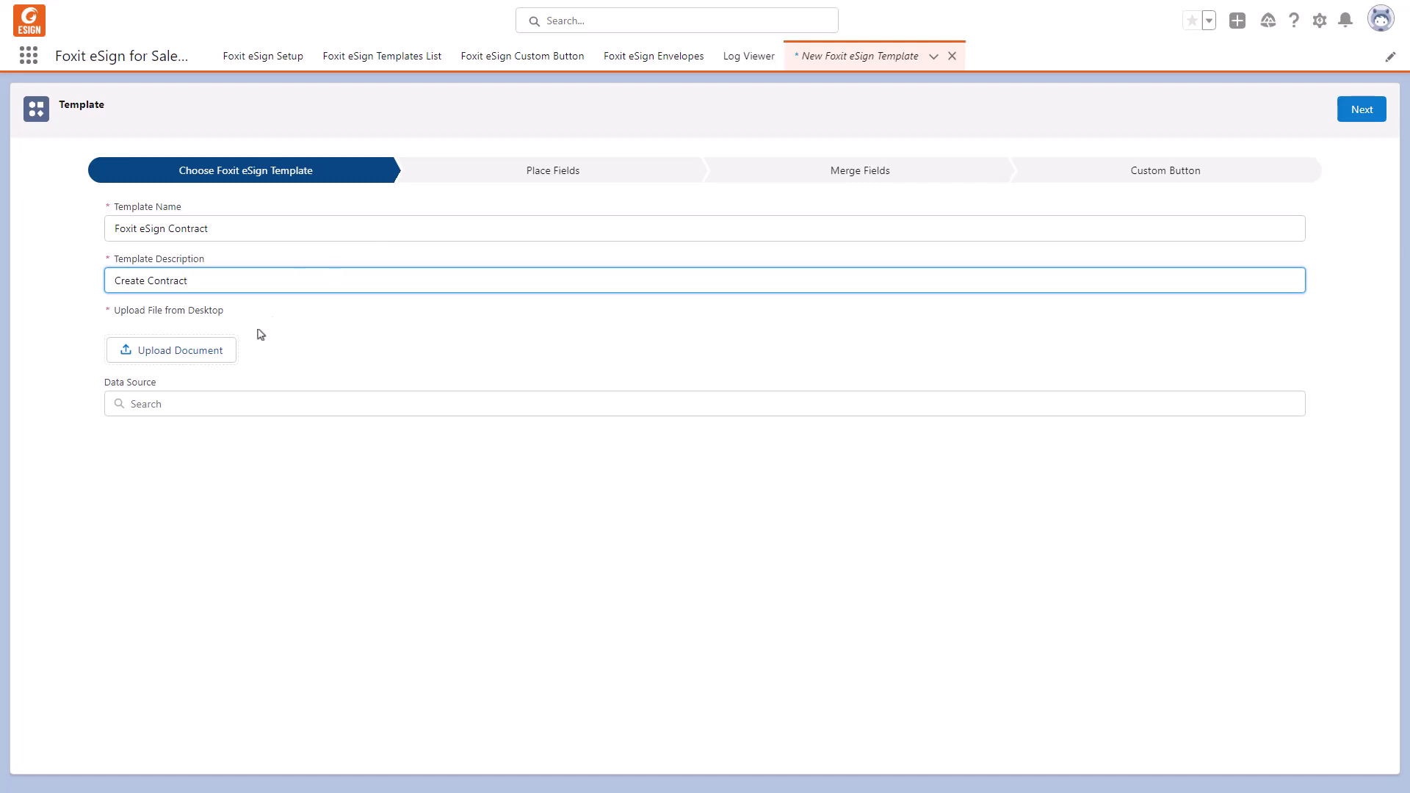
- Attach the Annual Revenue Signer Contract PDF and set Opportunity as the data source
{"action": "left_click", "coordinate": [201, 348]}
{"action": "left_click", "coordinate": [323, 154]}
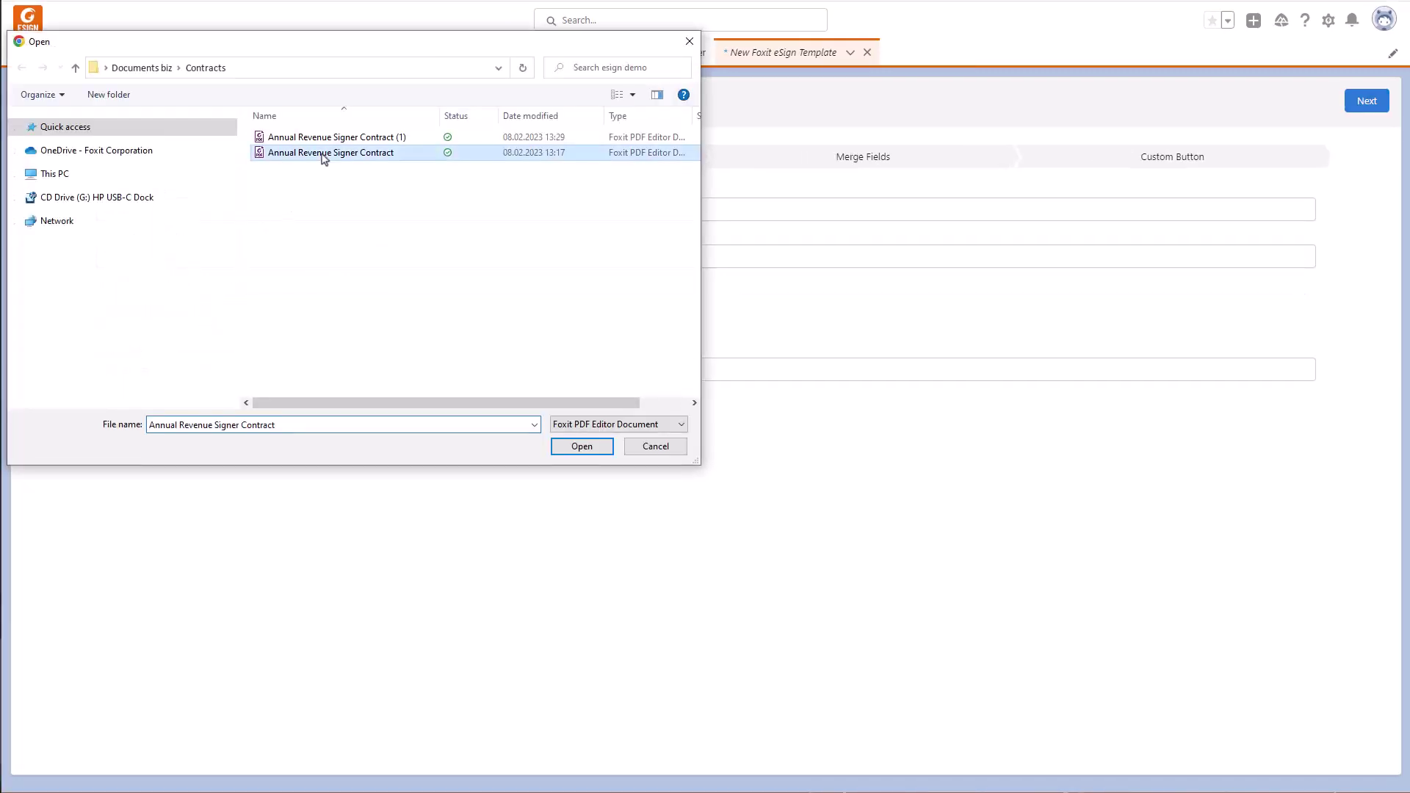
{"action": "left_click", "coordinate": [580, 445]}
{"action": "left_click", "coordinate": [261, 418]}
{"action": "type", "text": "opp"}
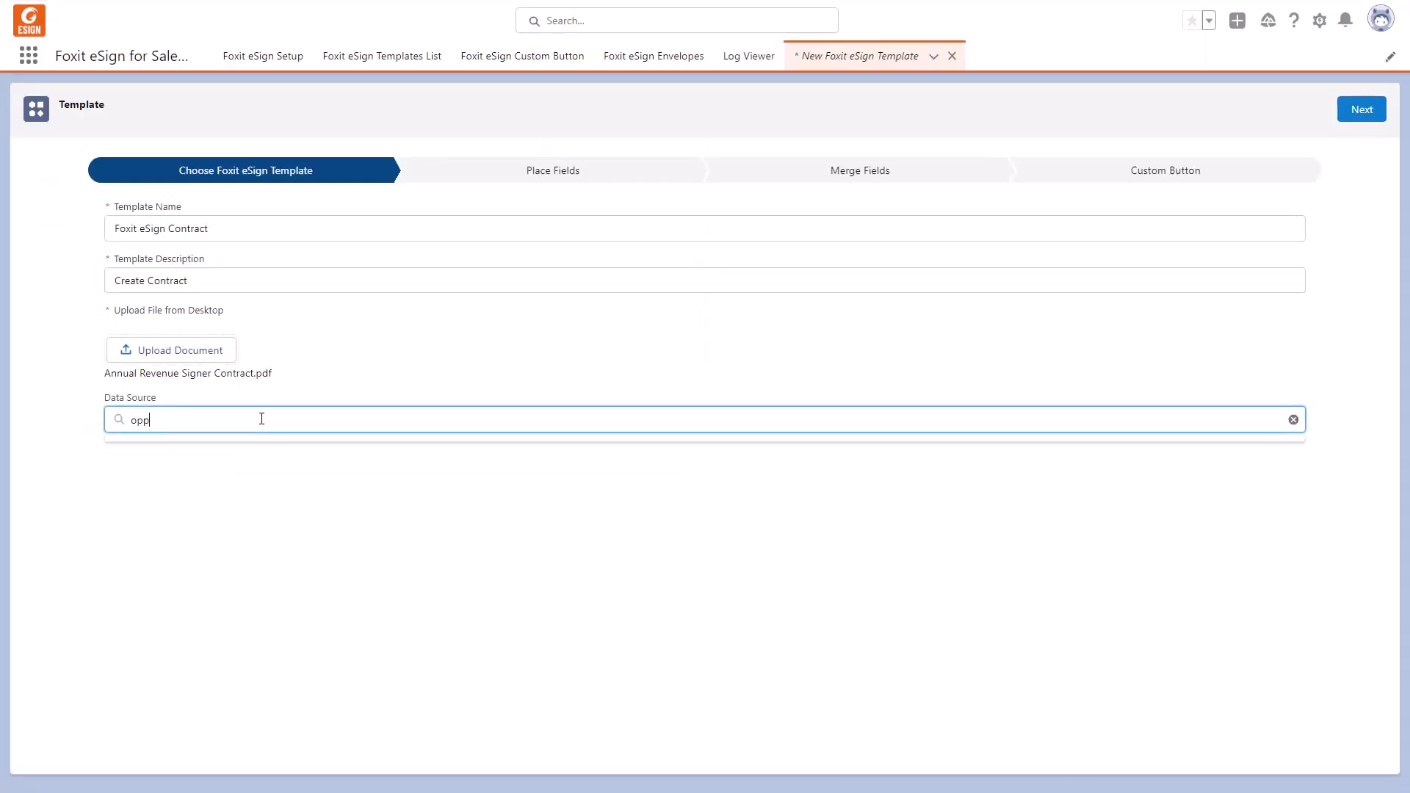
{"action": "type", "text": "or"}
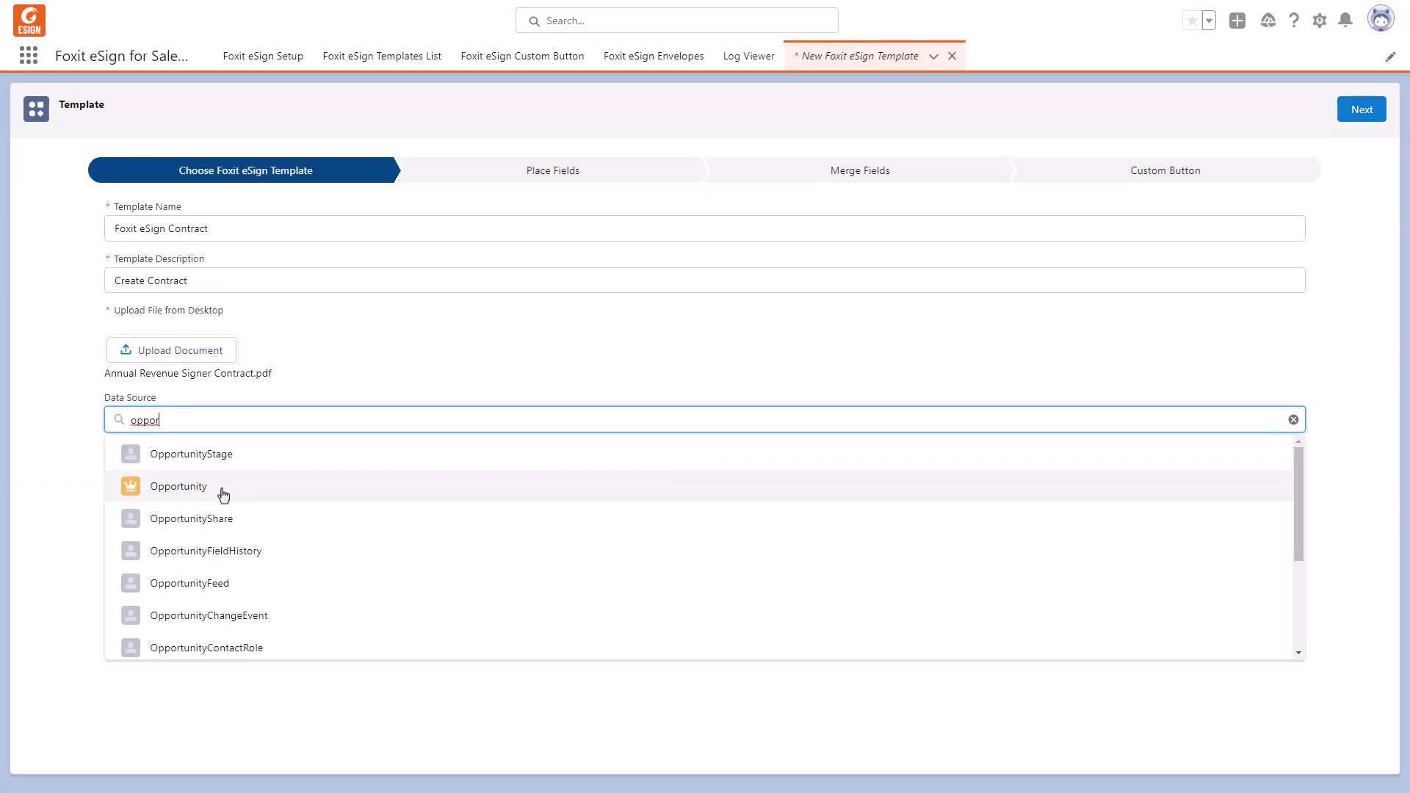
{"action": "left_click", "coordinate": [224, 491]}
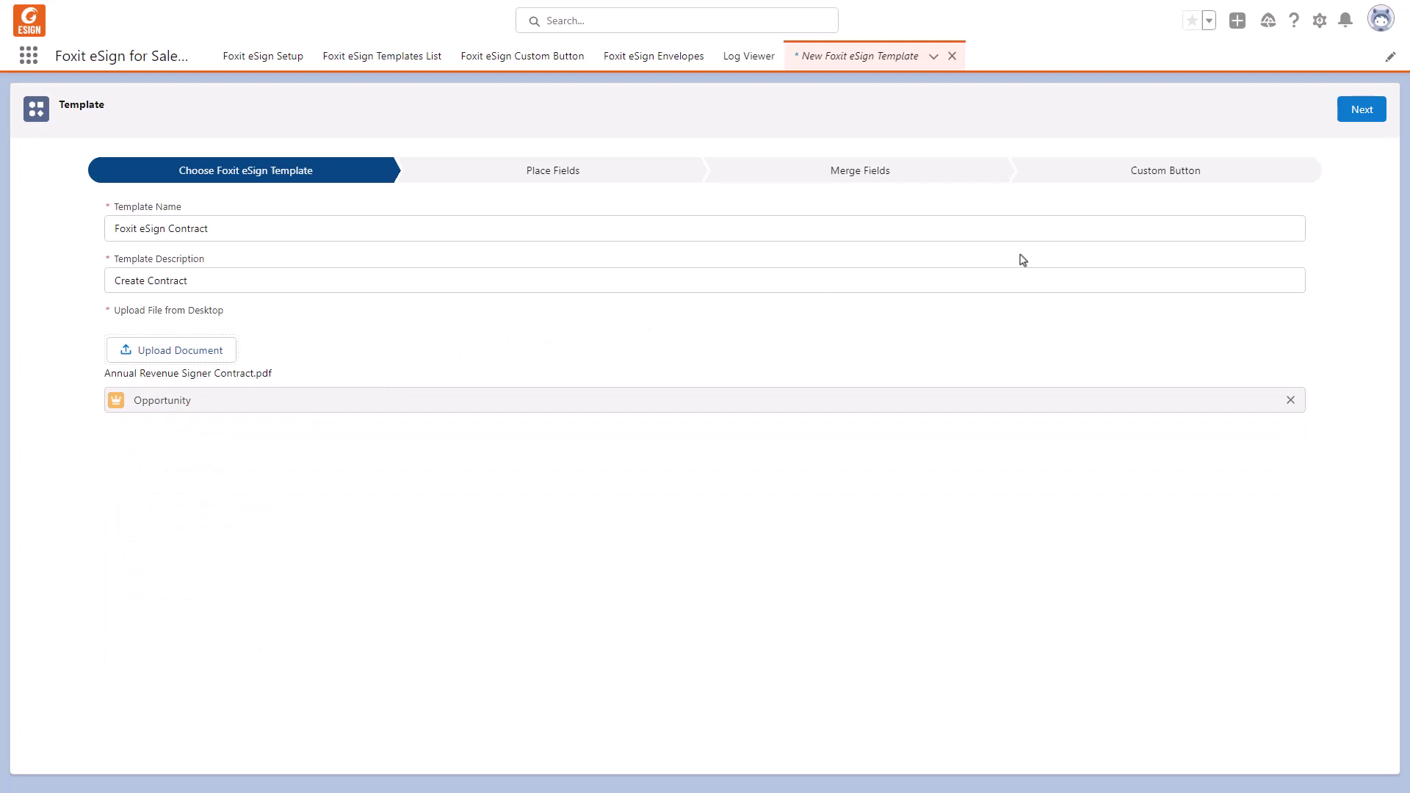
{"action": "left_click", "coordinate": [1362, 110]}
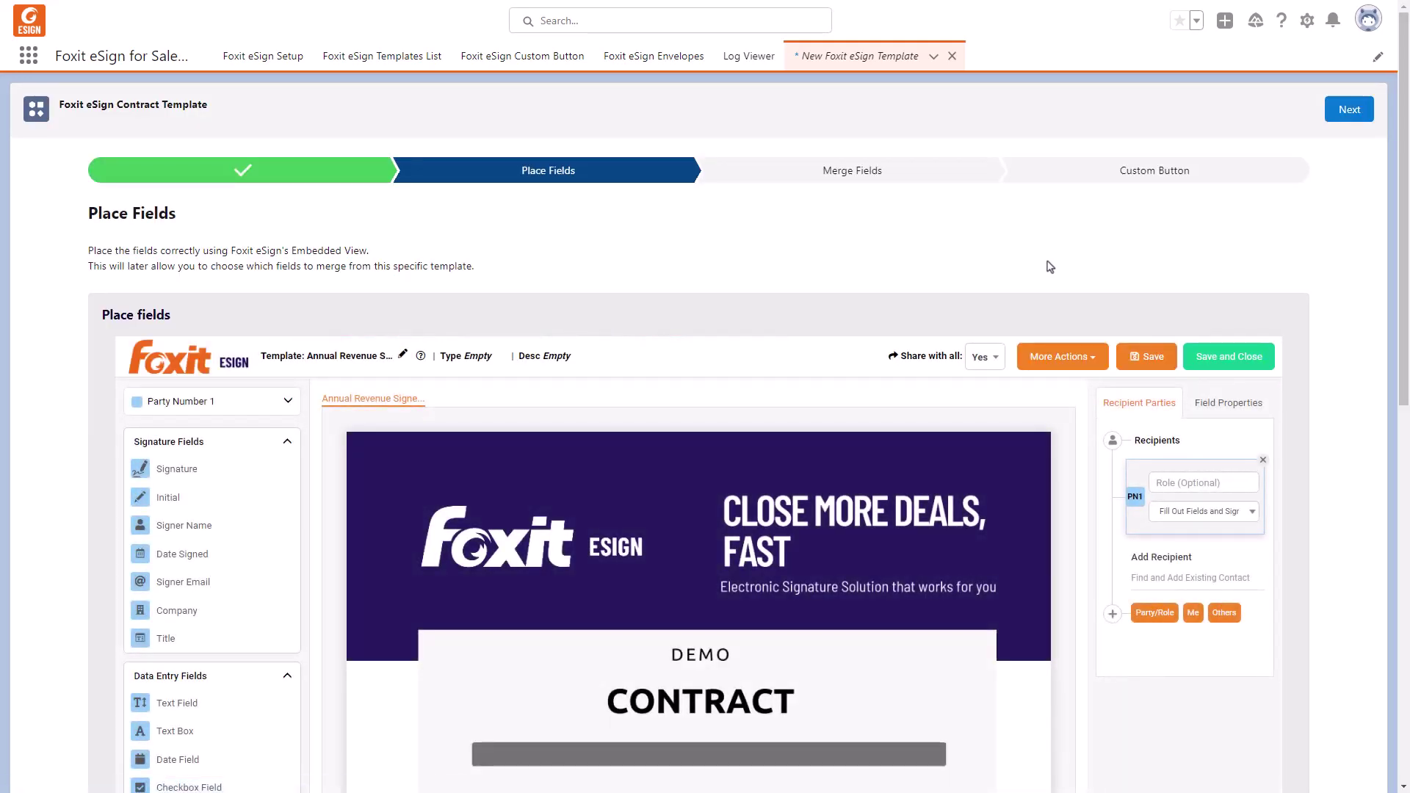
{"action": "scroll", "coordinate": [784, 287], "scroll_direction": "down", "scroll_amount": 3}
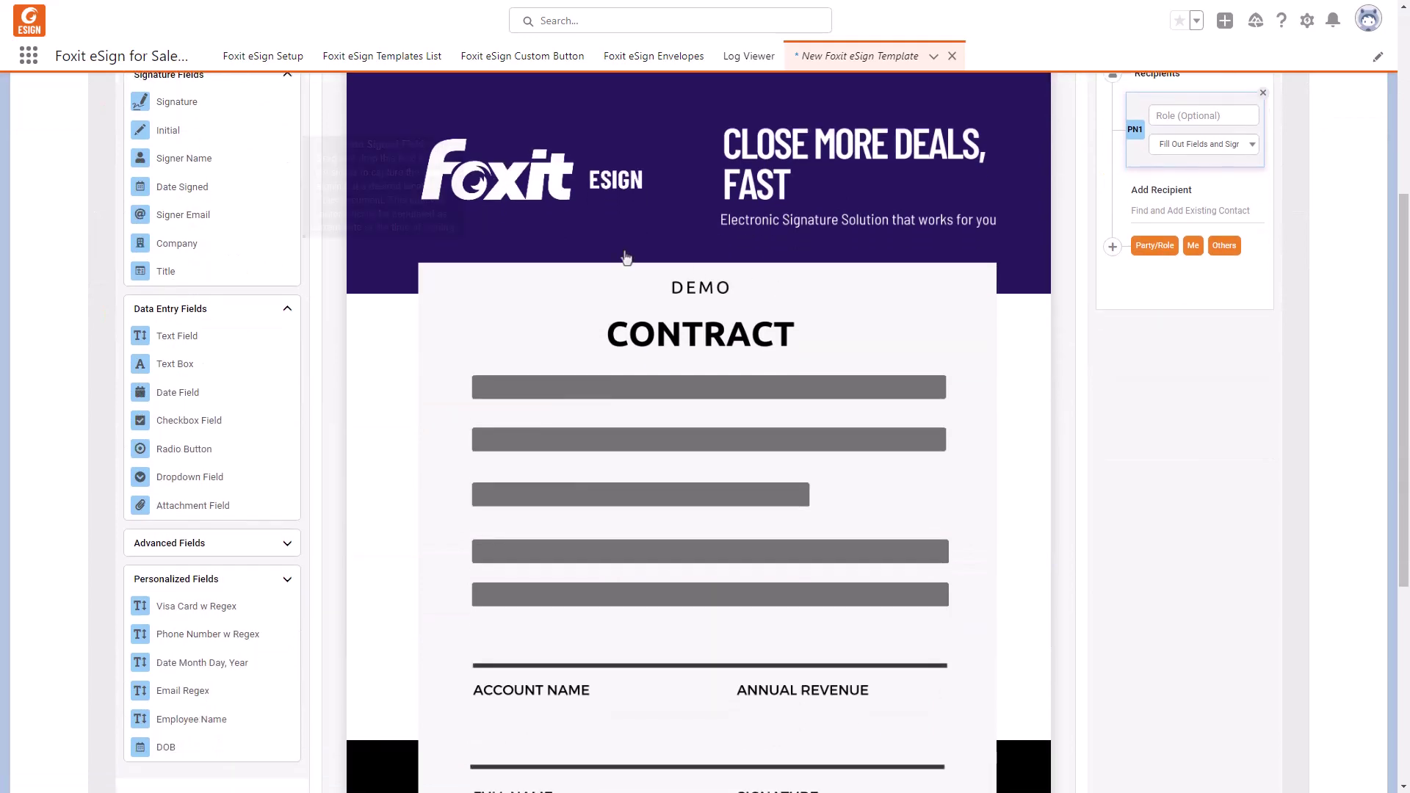
{"action": "mouse_move", "coordinate": [252, 162]}
{"action": "left_mouse_down"}
{"action": "mouse_move", "coordinate": [274, 175]}
{"action": "mouse_move", "coordinate": [535, 616]}
{"action": "left_mouse_up"}
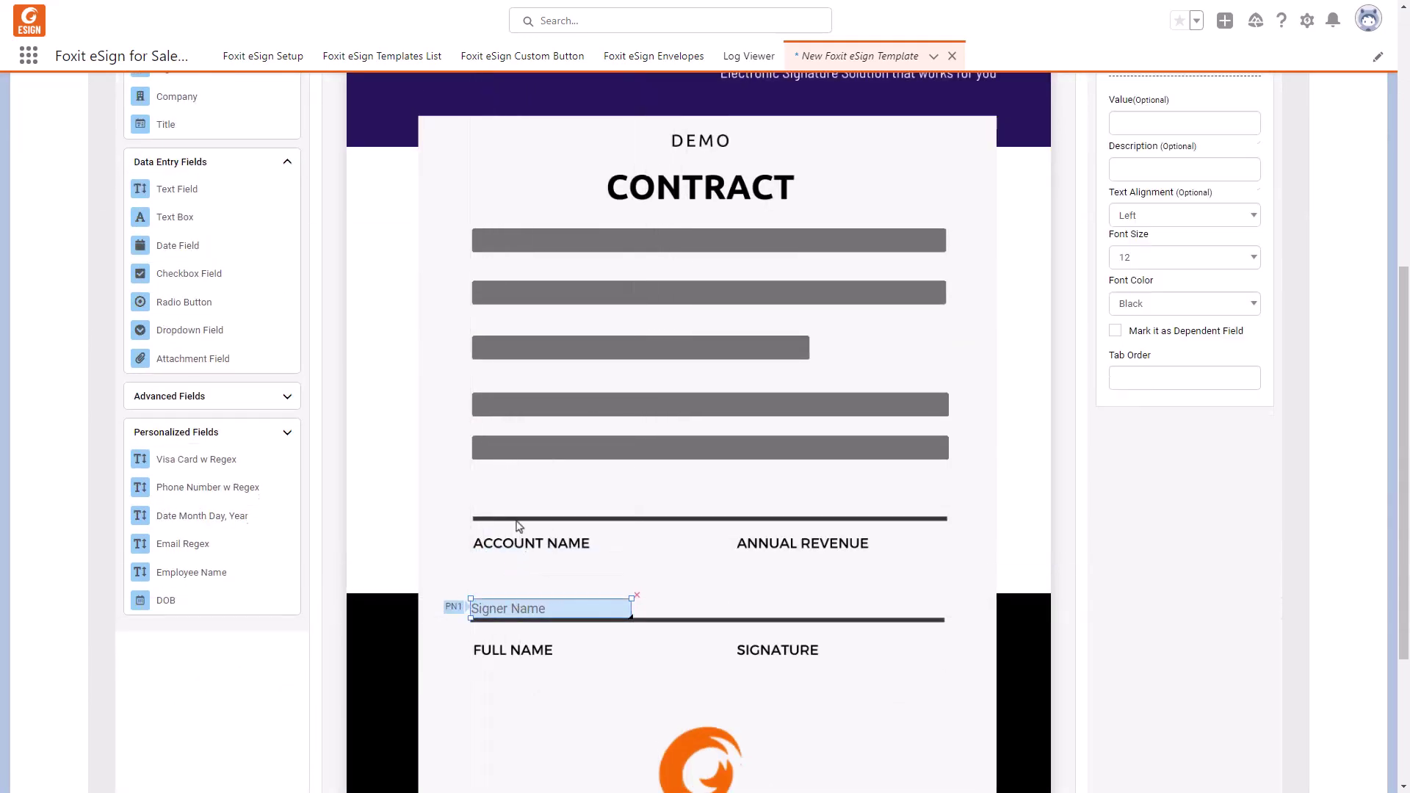
{"action": "left_click_drag", "start_coordinate": [162, 122], "coordinate": [760, 629]}
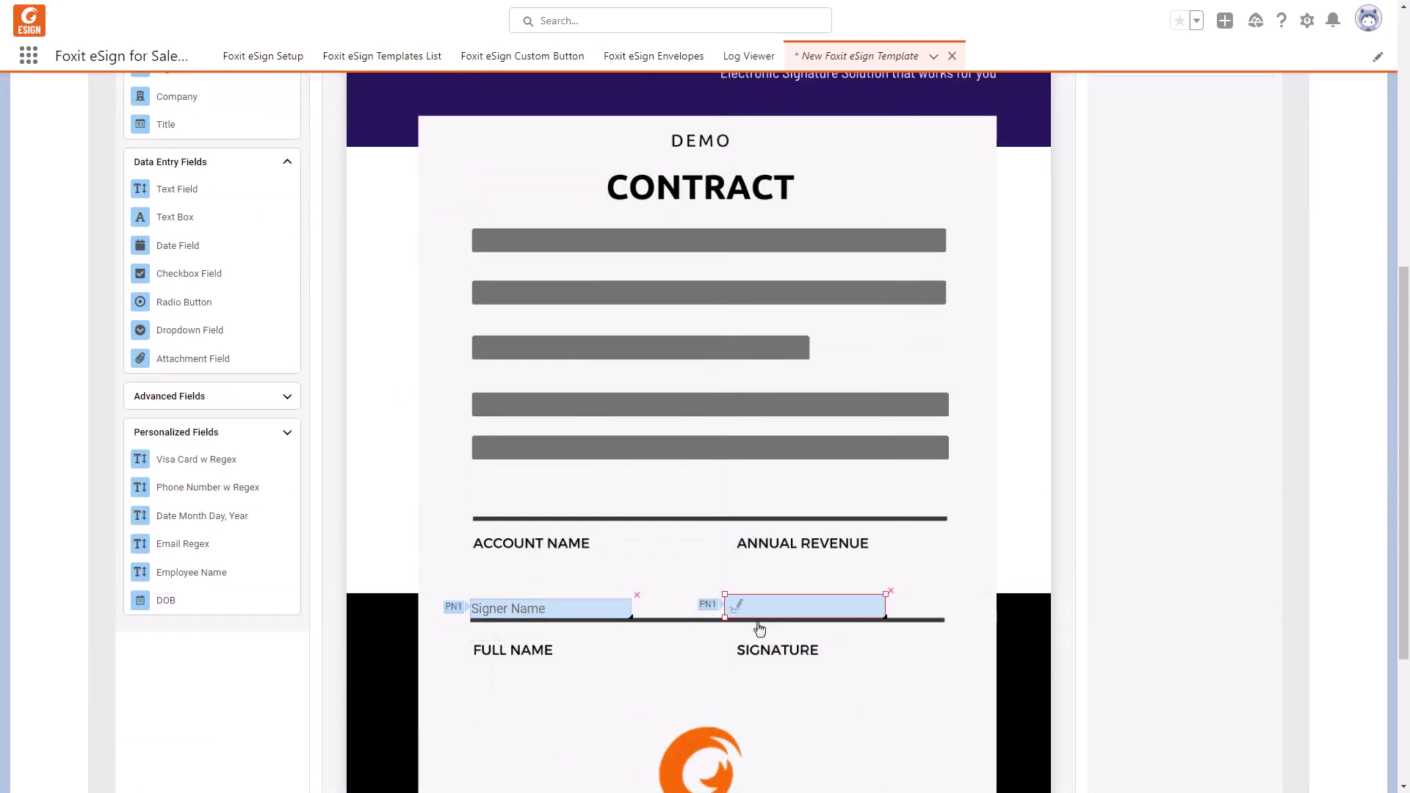
{"action": "scroll", "coordinate": [760, 630], "scroll_direction": "up", "scroll_amount": 2}
{"action": "left_click_drag", "start_coordinate": [188, 261], "coordinate": [772, 651]}
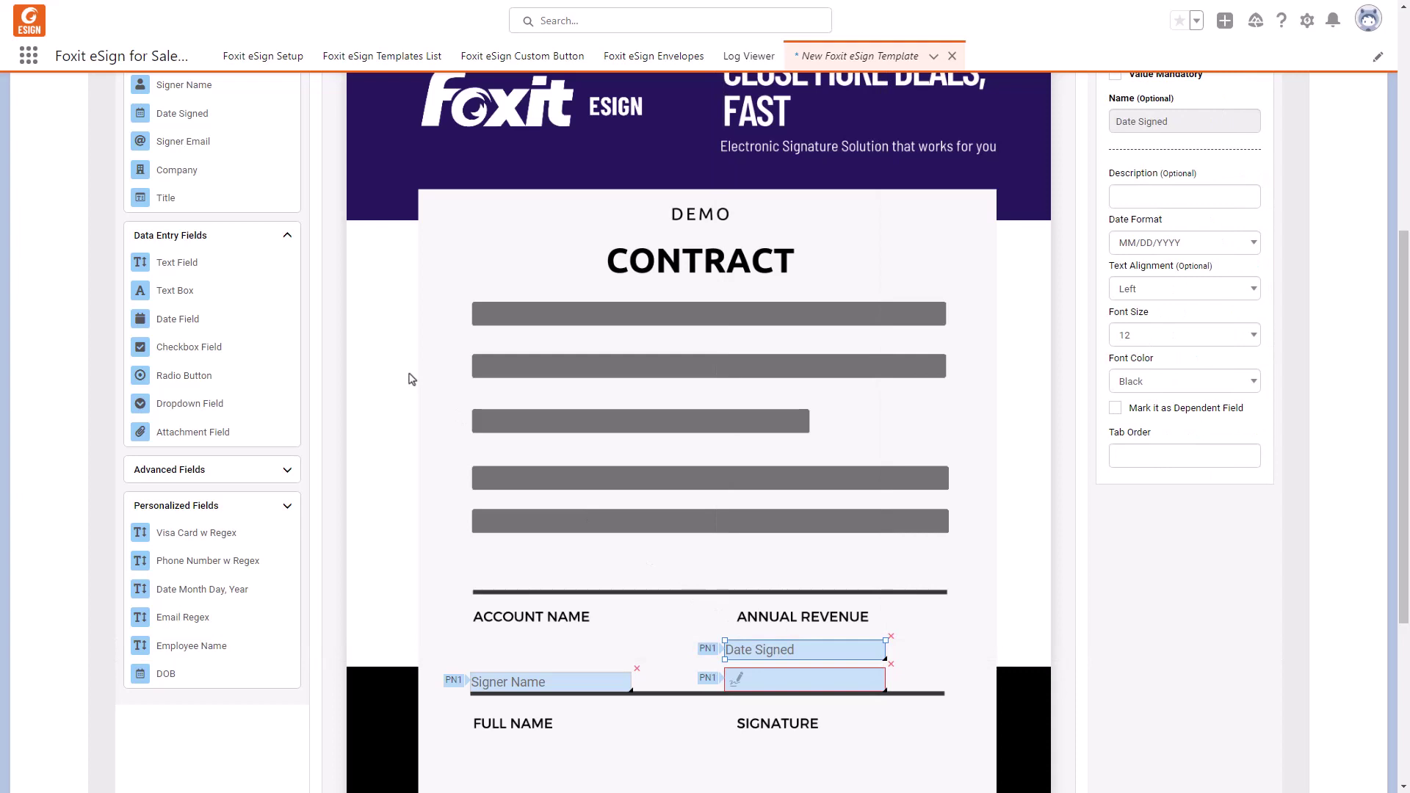
- Place a text field named Account Name above ACCOUNT NAME, then copy it
{"action": "mouse_move", "coordinate": [181, 265]}
{"action": "left_mouse_down"}
{"action": "mouse_move", "coordinate": [539, 579]}
{"action": "mouse_move", "coordinate": [523, 584]}
{"action": "left_mouse_up"}
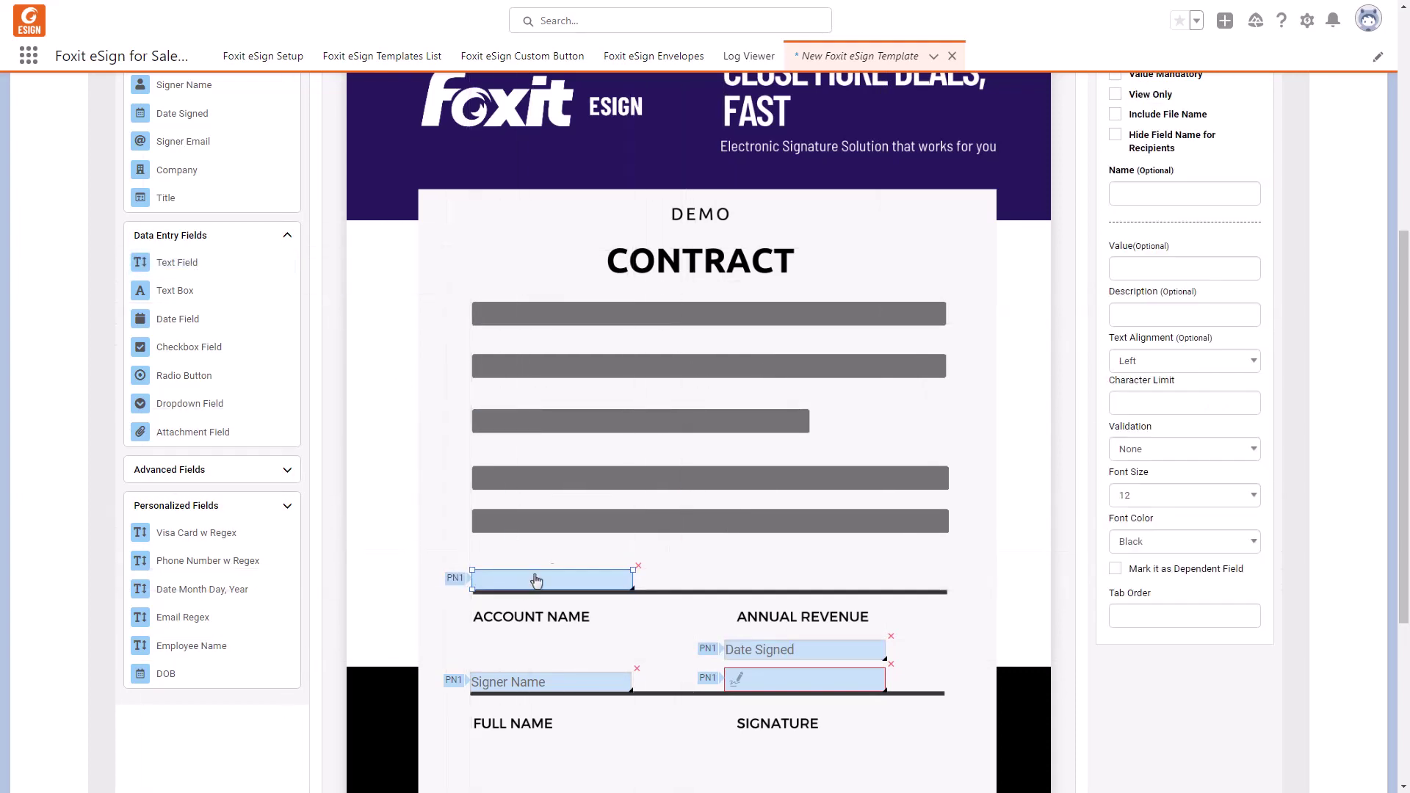
{"action": "left_click", "coordinate": [1161, 200]}
{"action": "type", "text": "Account"}
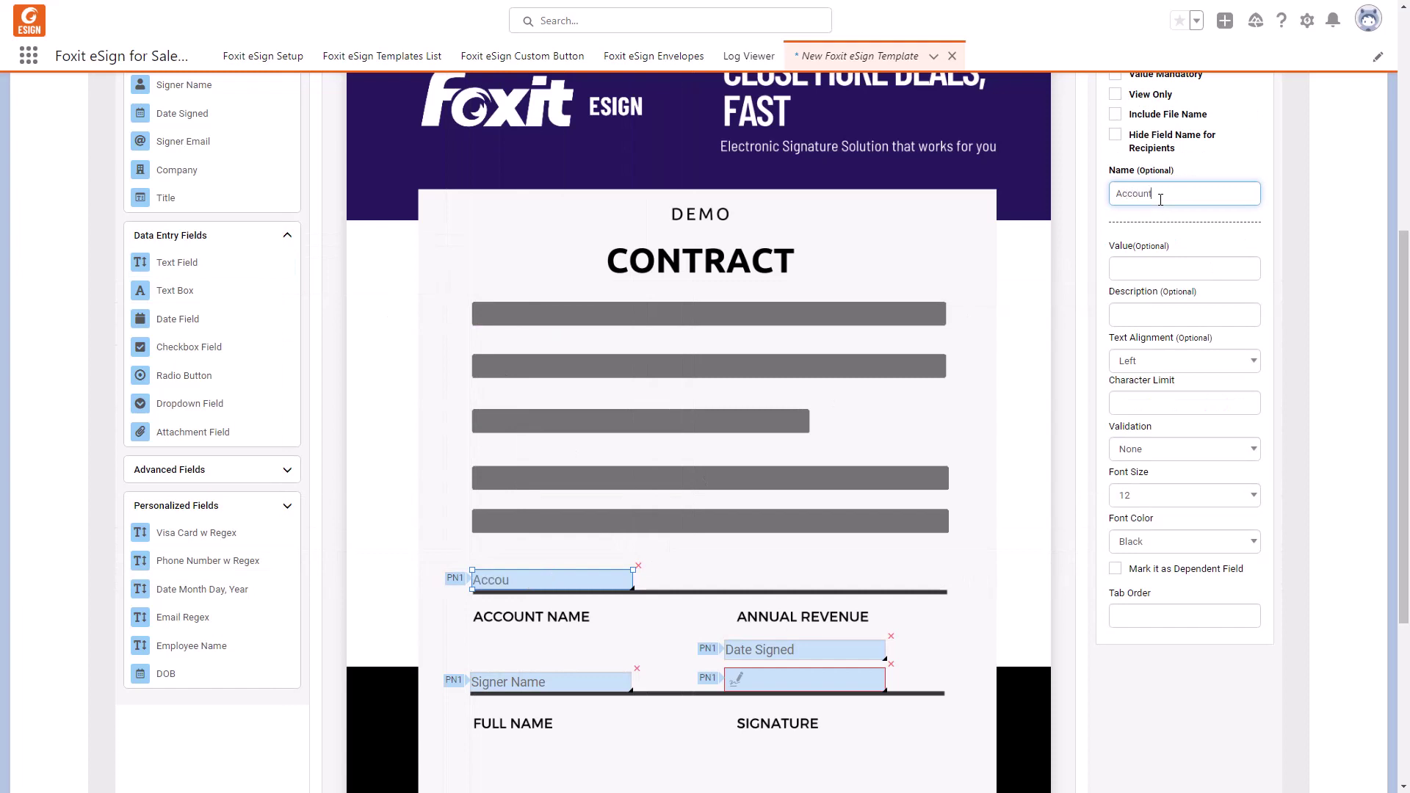
{"action": "type", "text": " Name"}
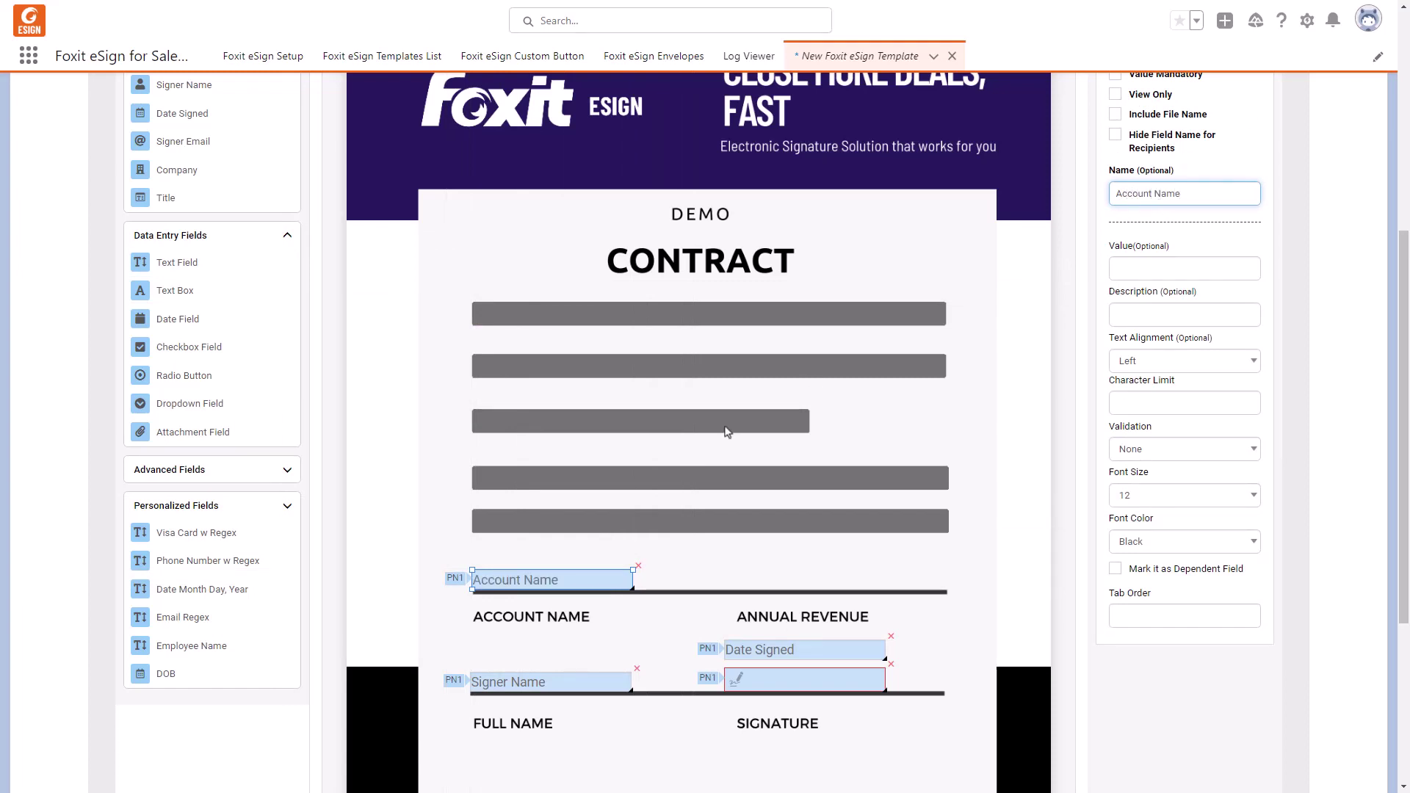
{"action": "right_click", "coordinate": [534, 584]}
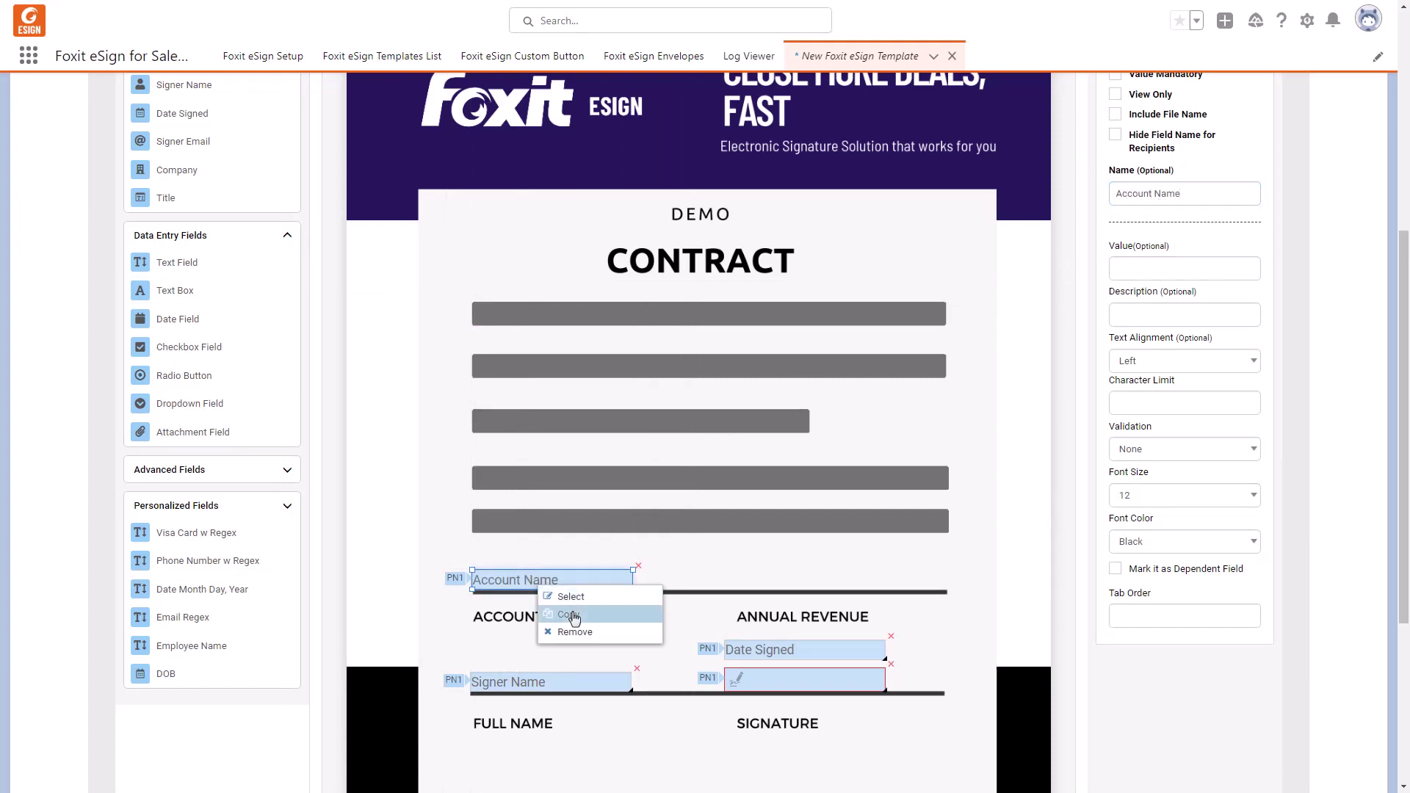
{"action": "left_click", "coordinate": [553, 611]}
- Paste the copy above ANNUAL REVENUE, rename it Amount, and save the fields
{"action": "right_click", "coordinate": [734, 567]}
{"action": "left_click", "coordinate": [785, 575]}
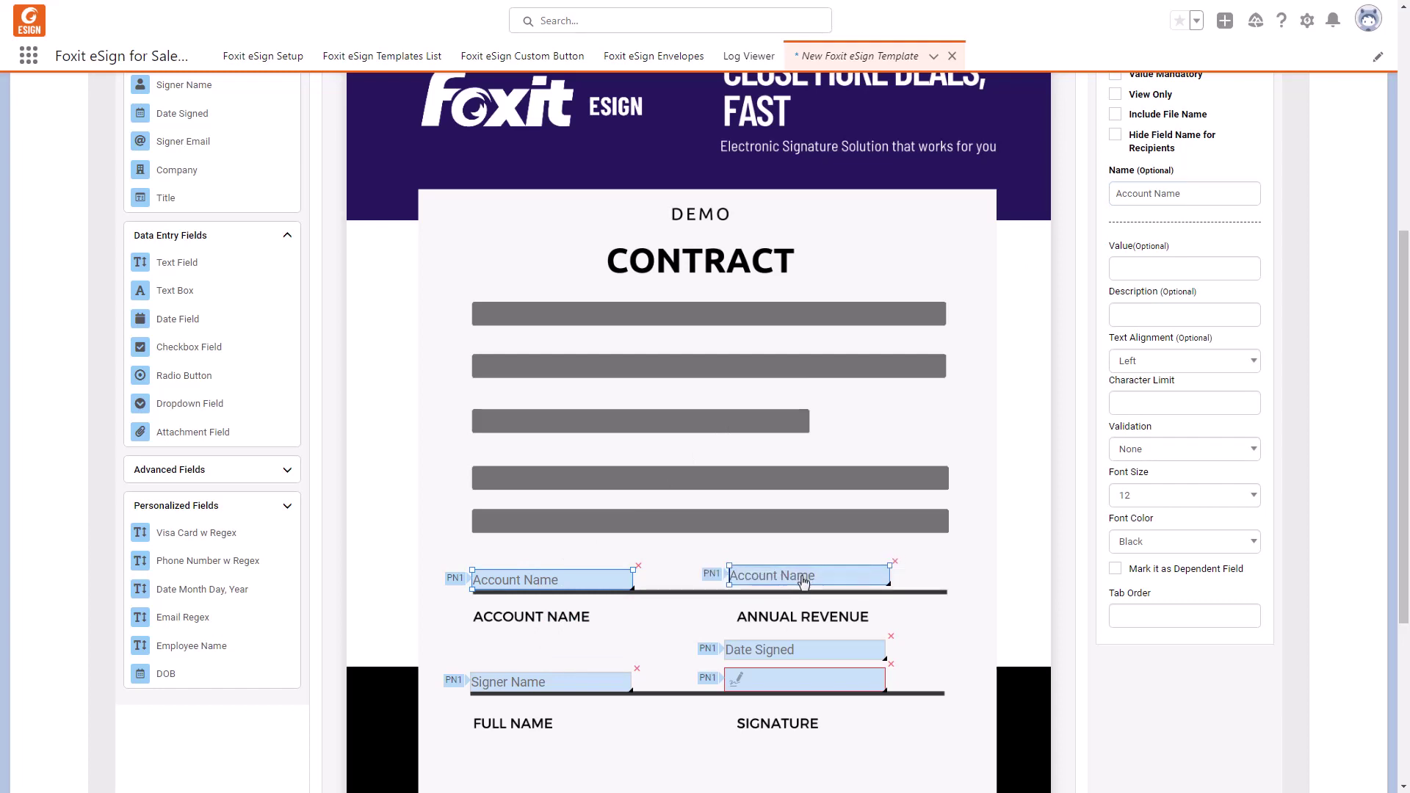
{"action": "left_click", "coordinate": [803, 583]}
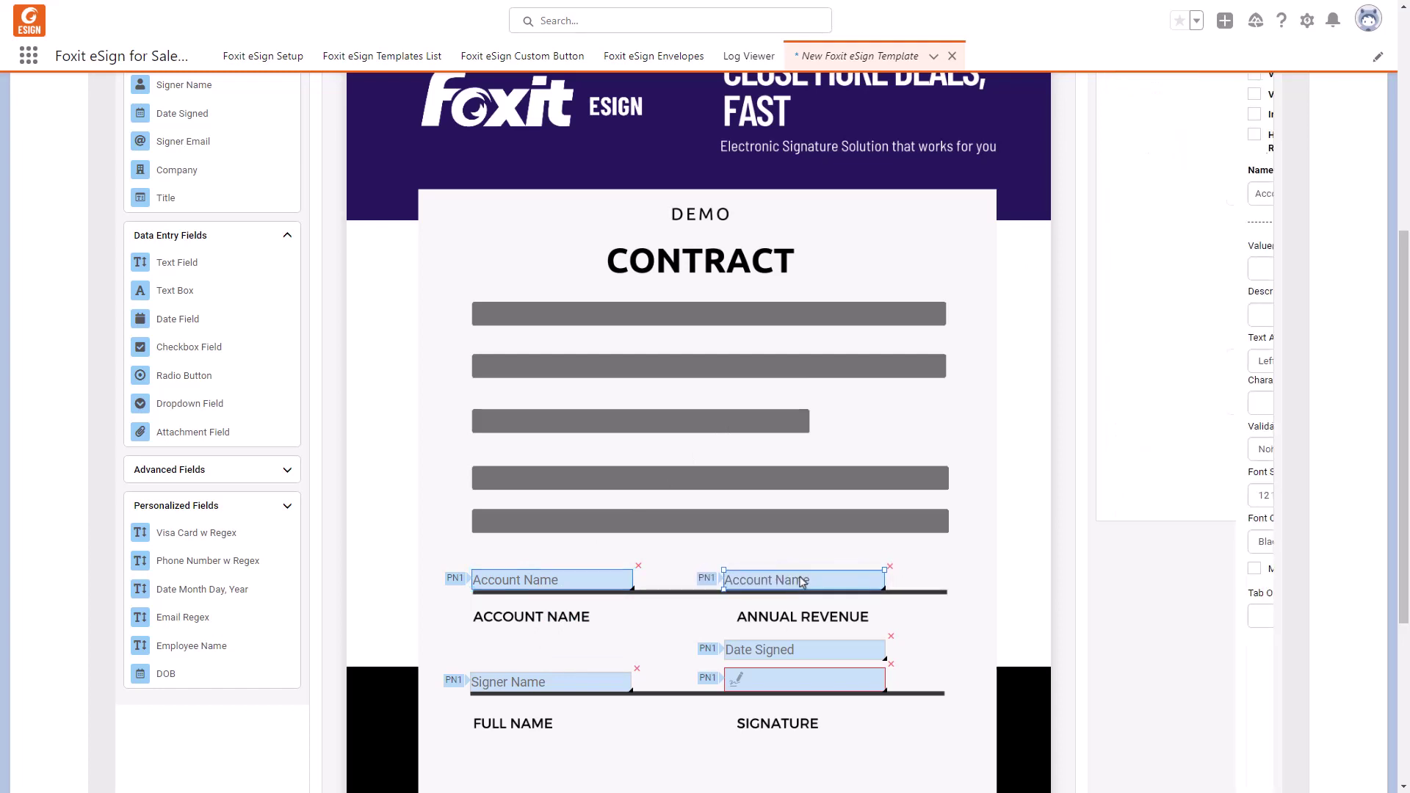
{"action": "left_click_drag", "start_coordinate": [1208, 192], "coordinate": [1119, 200]}
{"action": "type", "text": "A"}
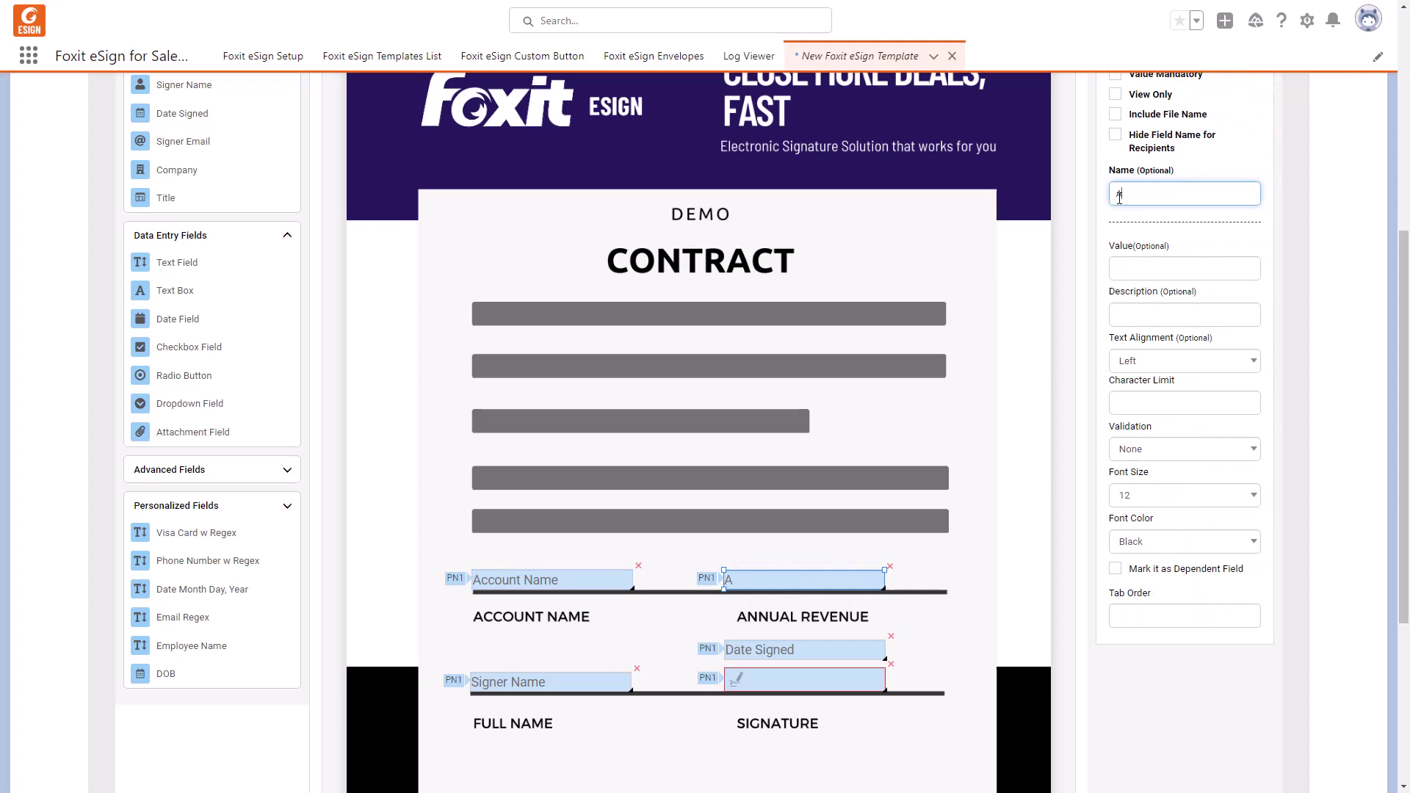
{"action": "type", "text": "mount"}
{"action": "scroll", "coordinate": [1121, 237], "scroll_direction": "up", "scroll_amount": 3}
{"action": "left_click", "coordinate": [1151, 213]}
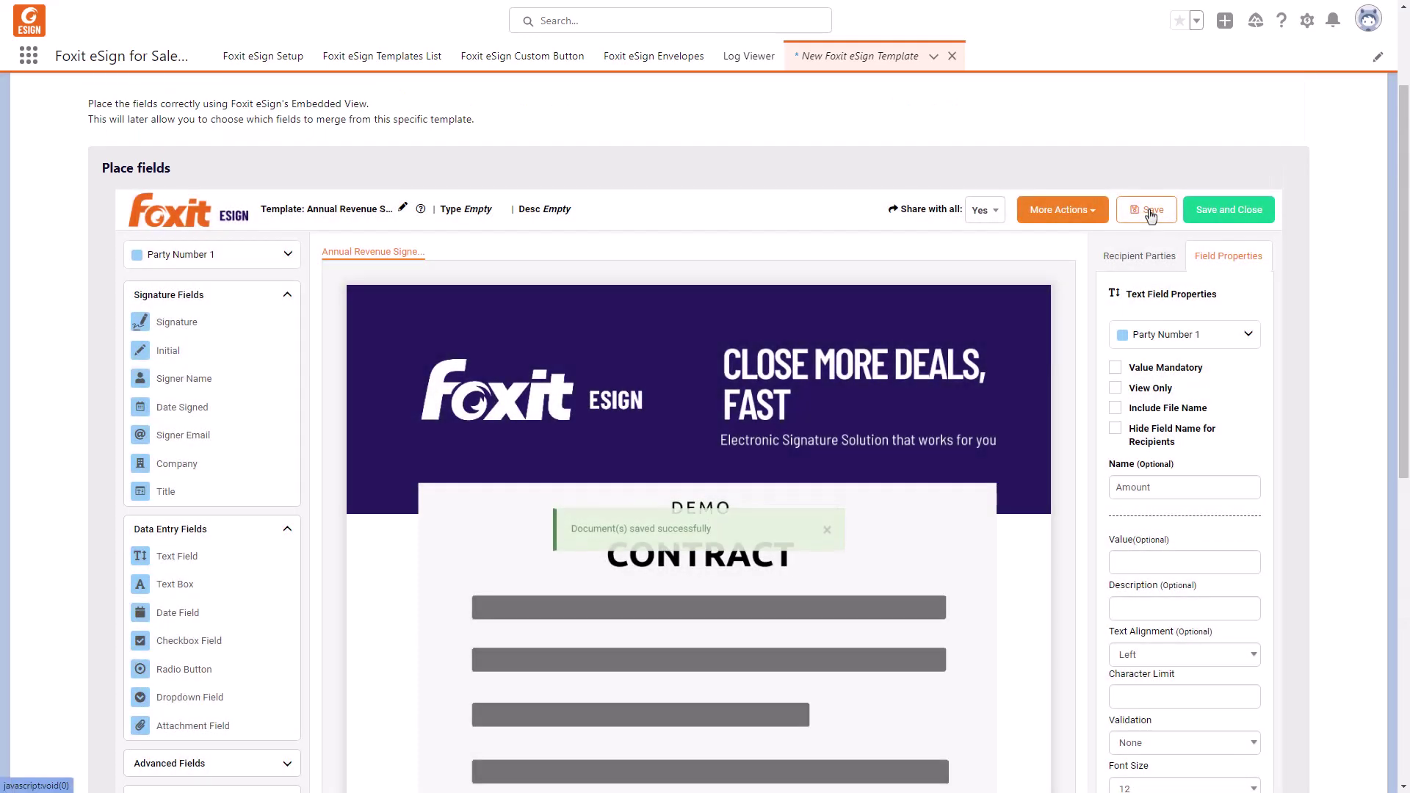
{"action": "scroll", "coordinate": [1150, 213], "scroll_direction": "up", "scroll_amount": 2}
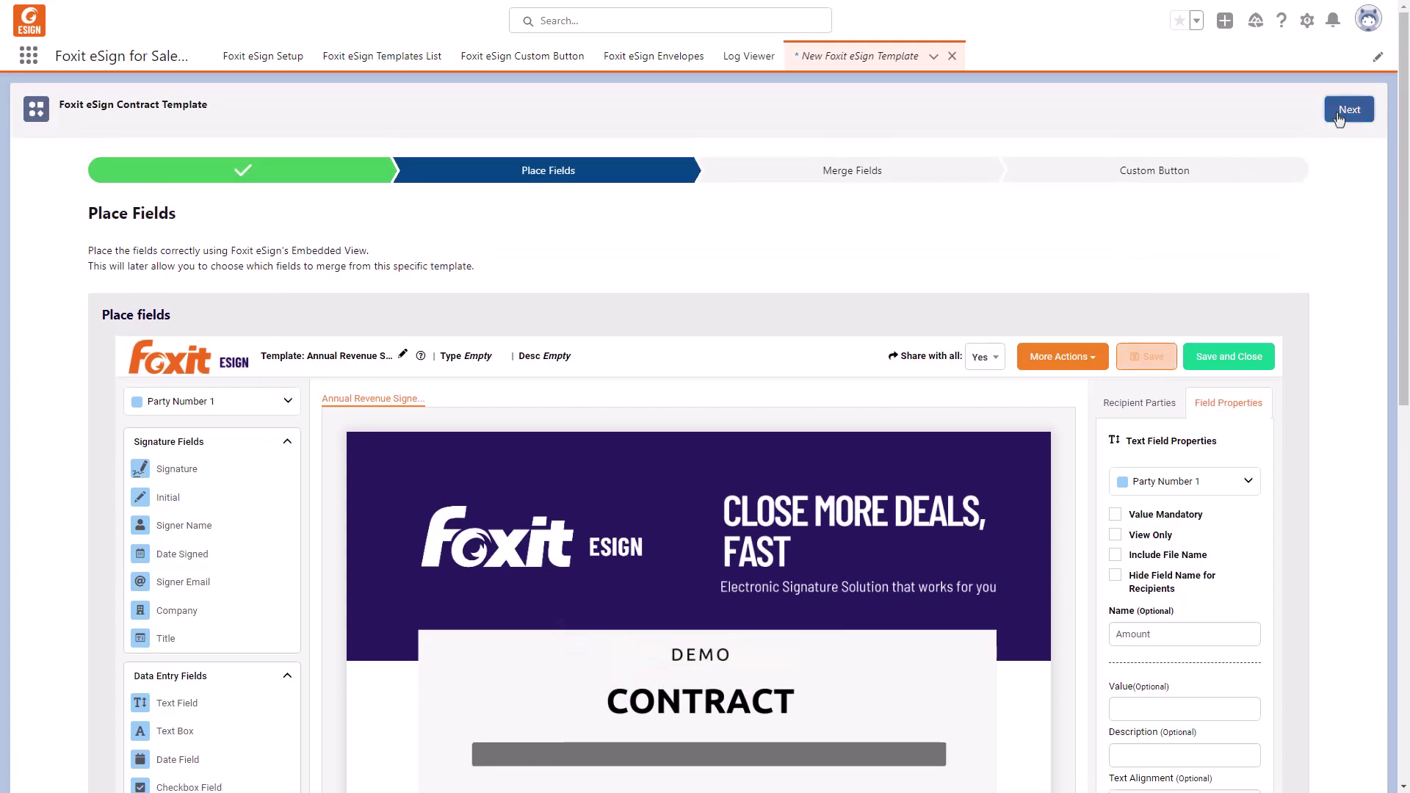
- Map the Account Name template field to the opportunity Name field
{"action": "left_click", "coordinate": [1348, 110]}
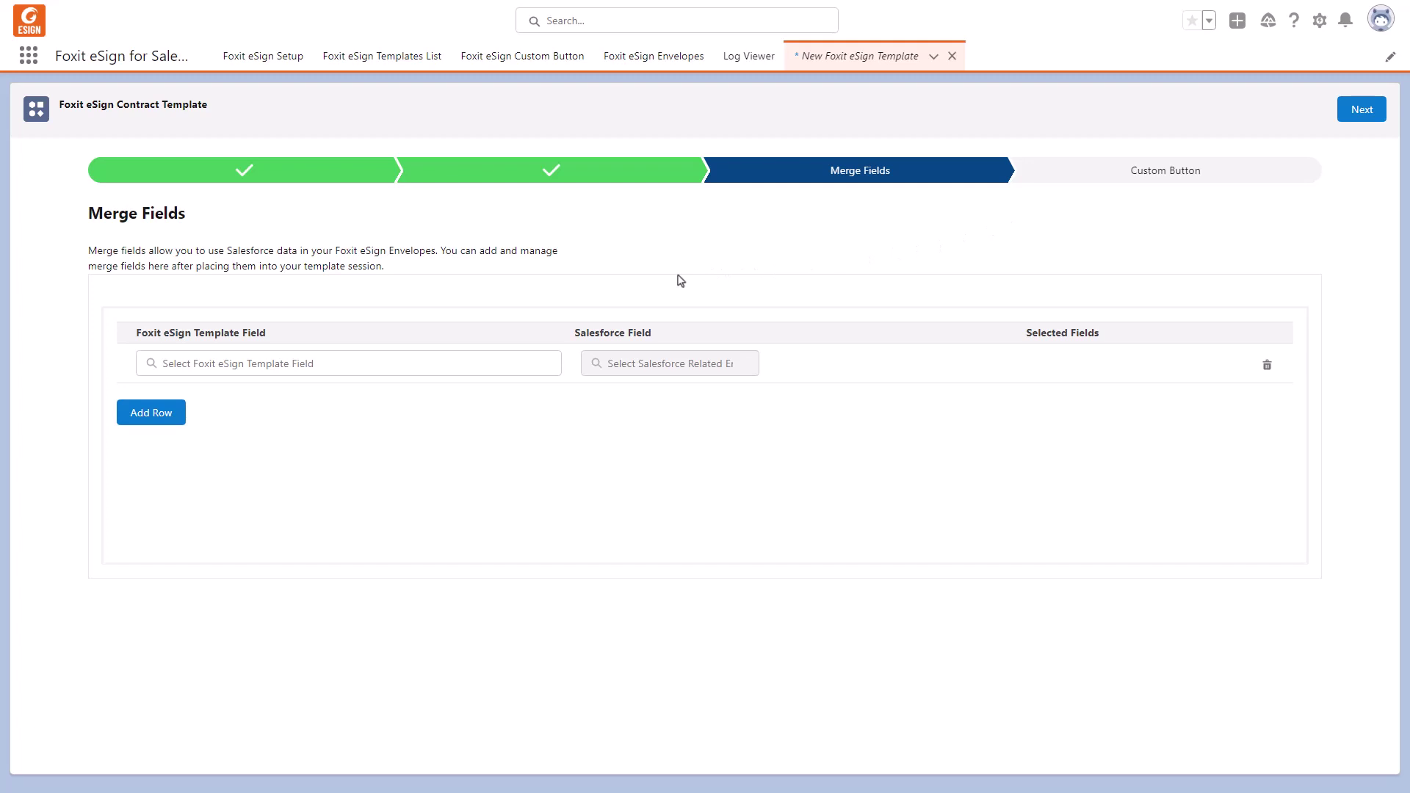
{"action": "left_click", "coordinate": [394, 362]}
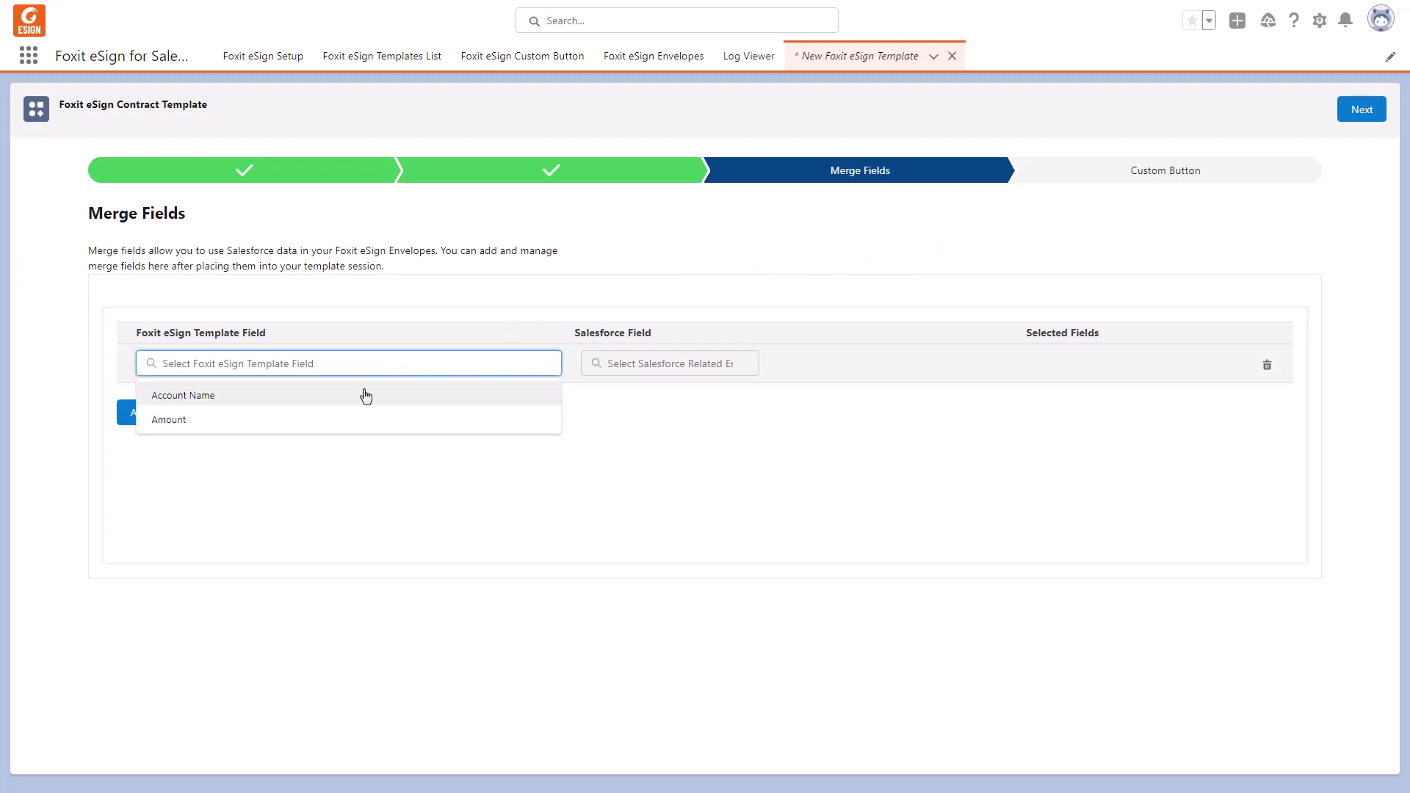
{"action": "left_click", "coordinate": [364, 393]}
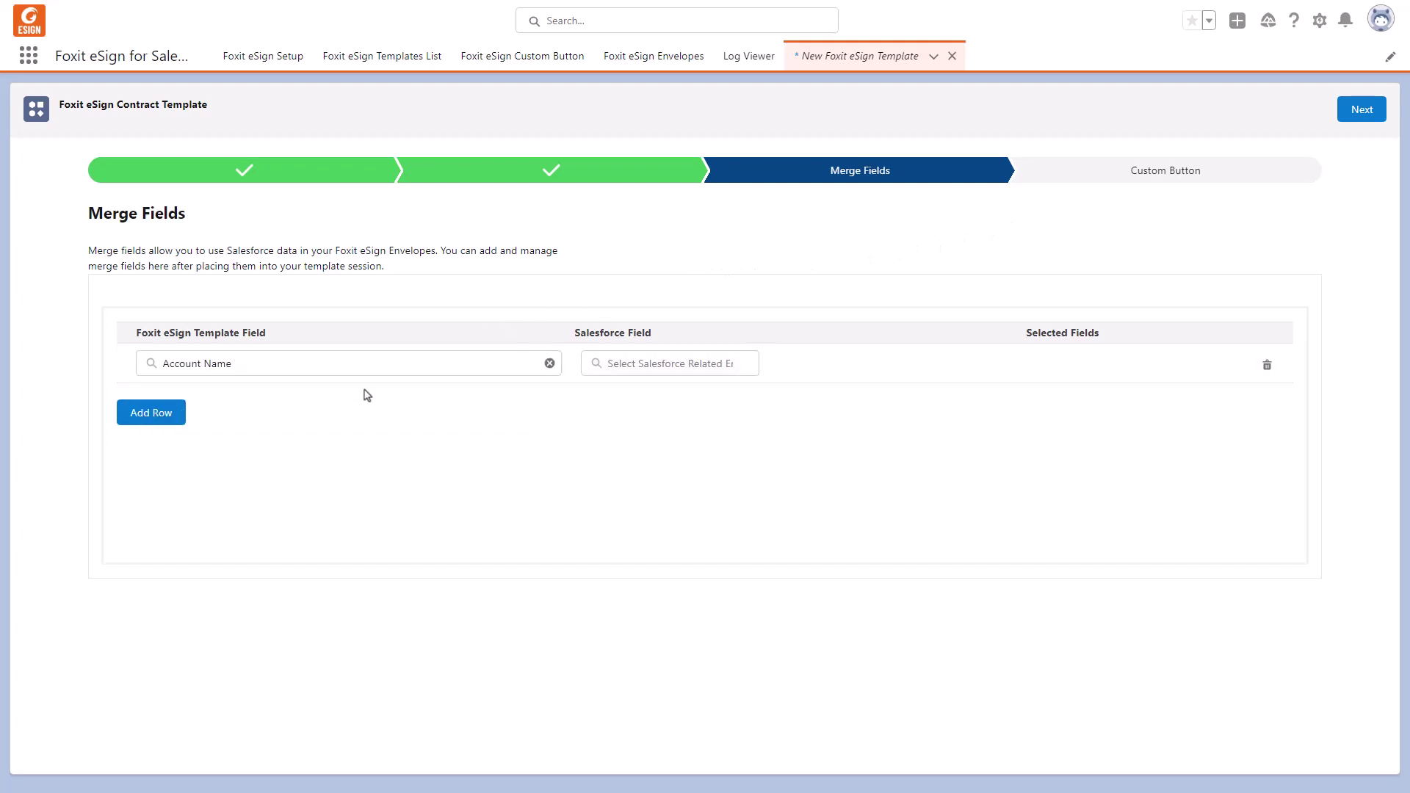
{"action": "left_click", "coordinate": [681, 364]}
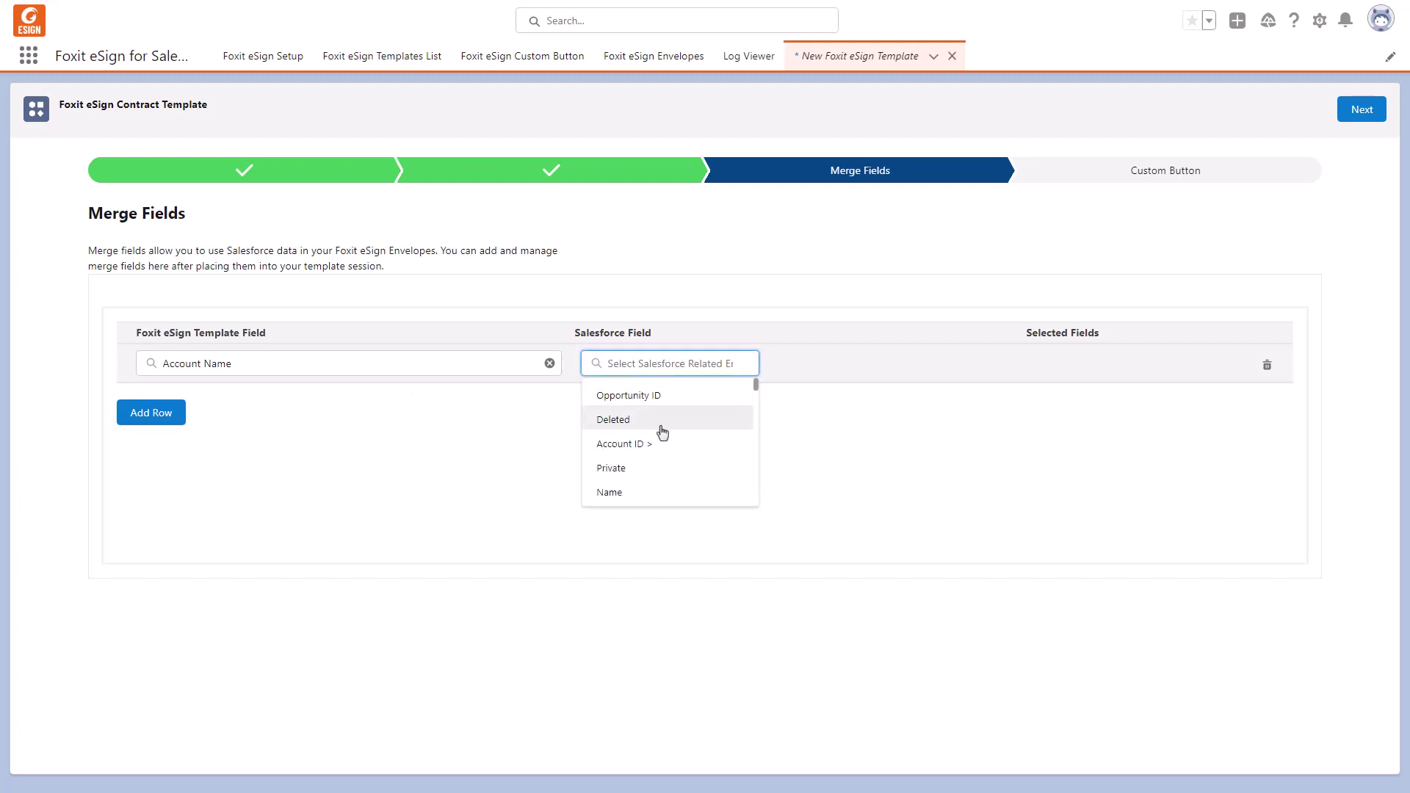
{"action": "left_click", "coordinate": [642, 498]}
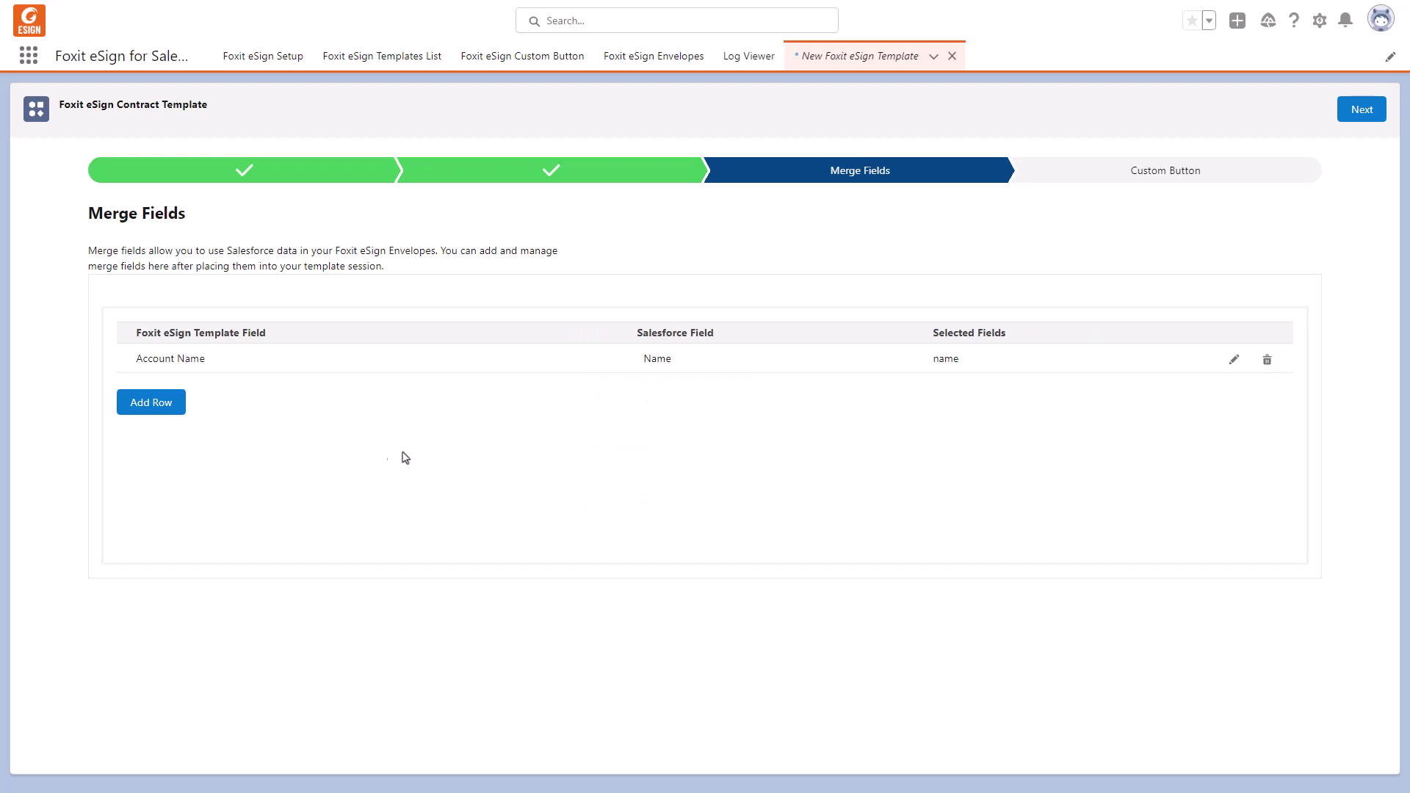
- Add a second merge row mapping the Amount template field to opportunity Amount
{"action": "left_click", "coordinate": [142, 413]}
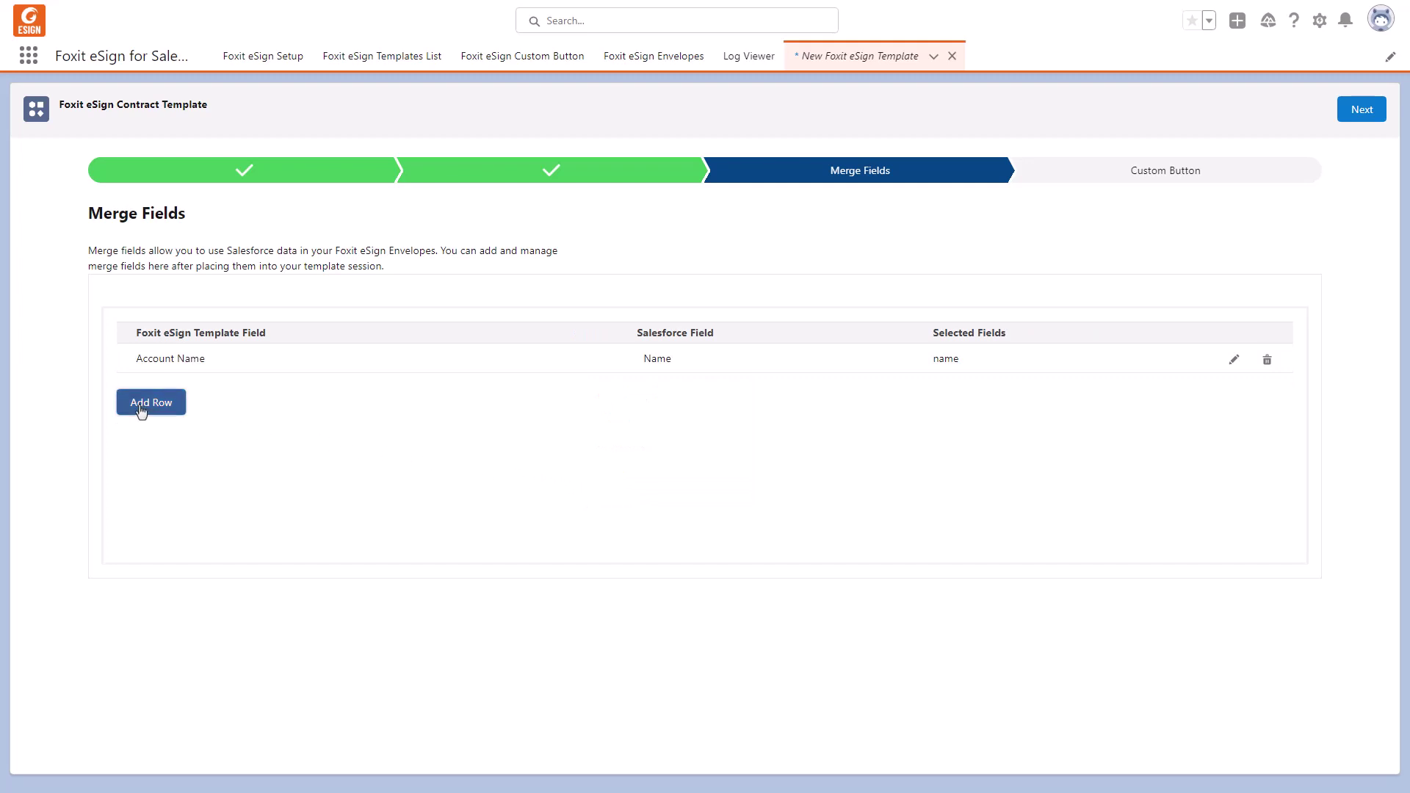
{"action": "left_click", "coordinate": [299, 392]}
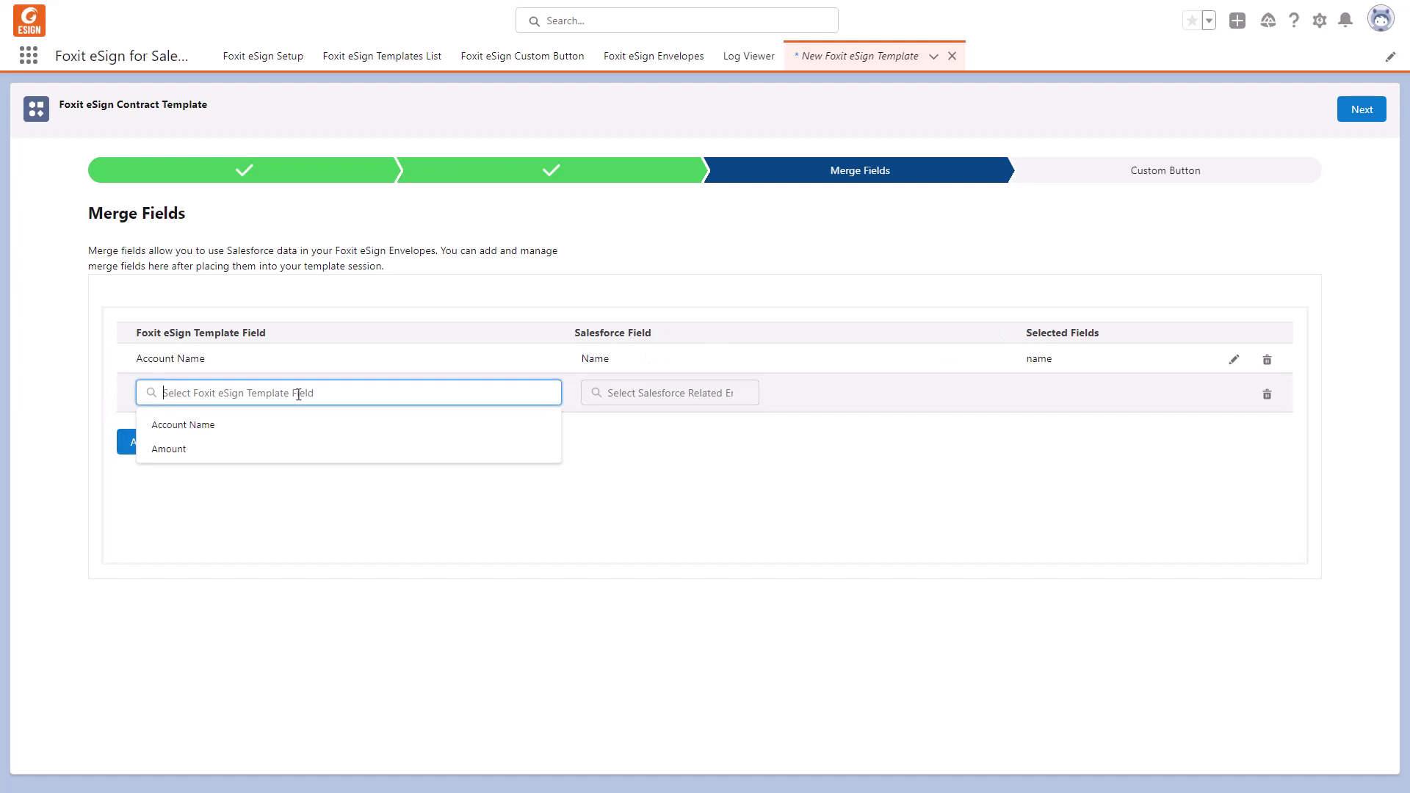
{"action": "left_click", "coordinate": [269, 452]}
{"action": "left_click", "coordinate": [666, 404]}
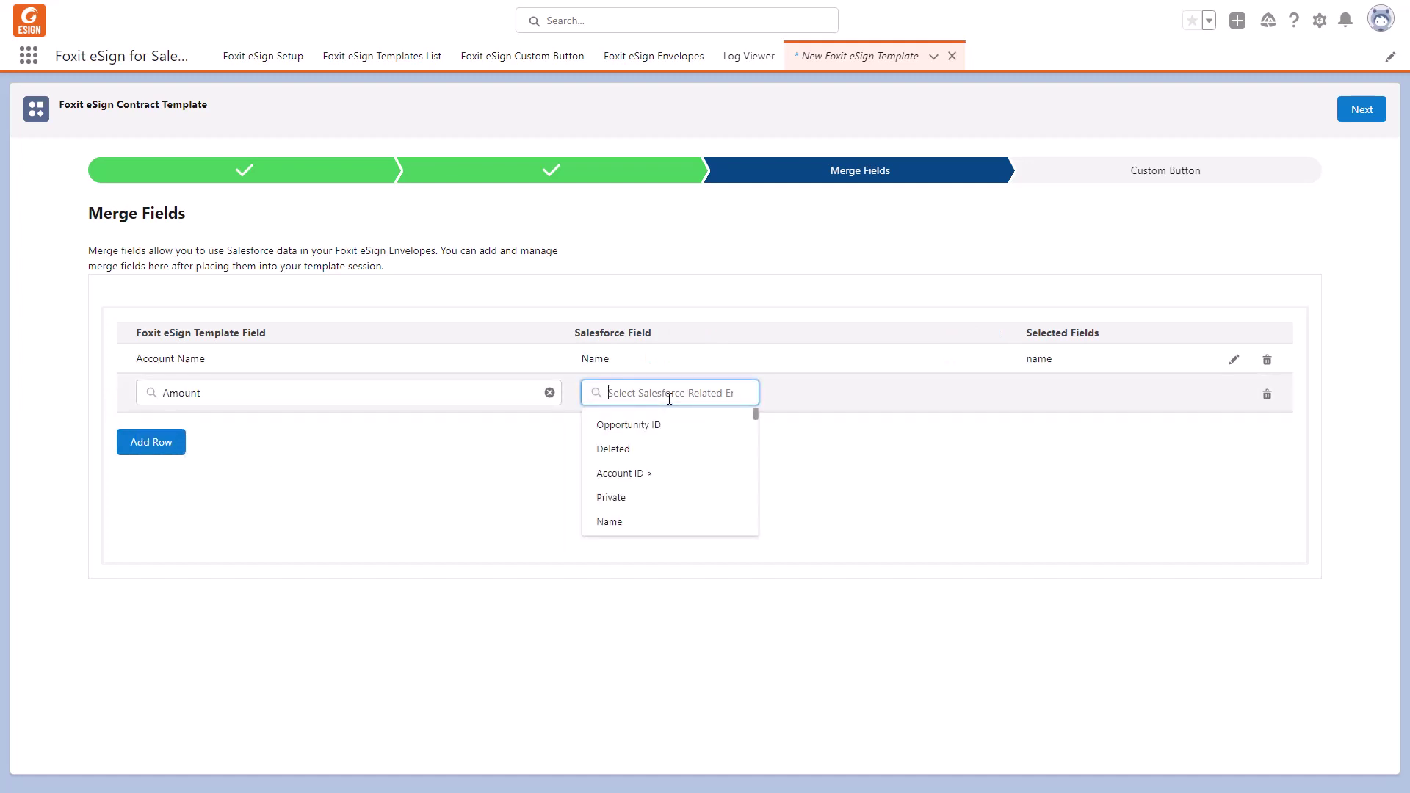
{"action": "scroll", "coordinate": [662, 474], "scroll_direction": "down", "scroll_amount": 2}
{"action": "left_click", "coordinate": [647, 523]}
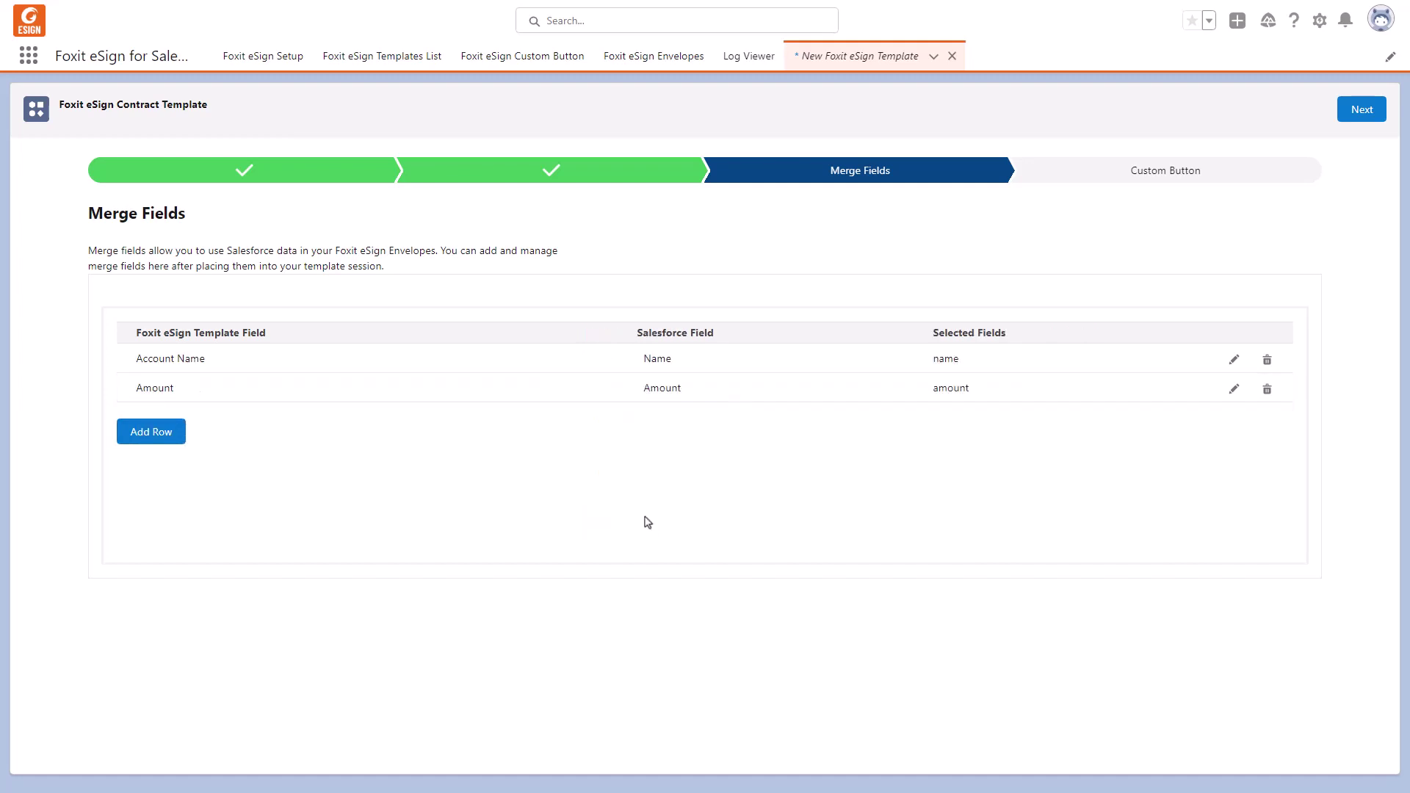
- Keep the 'Send via Foxit eSign' button on the Opportunity Layout and save the template
{"action": "left_click", "coordinate": [1357, 113]}
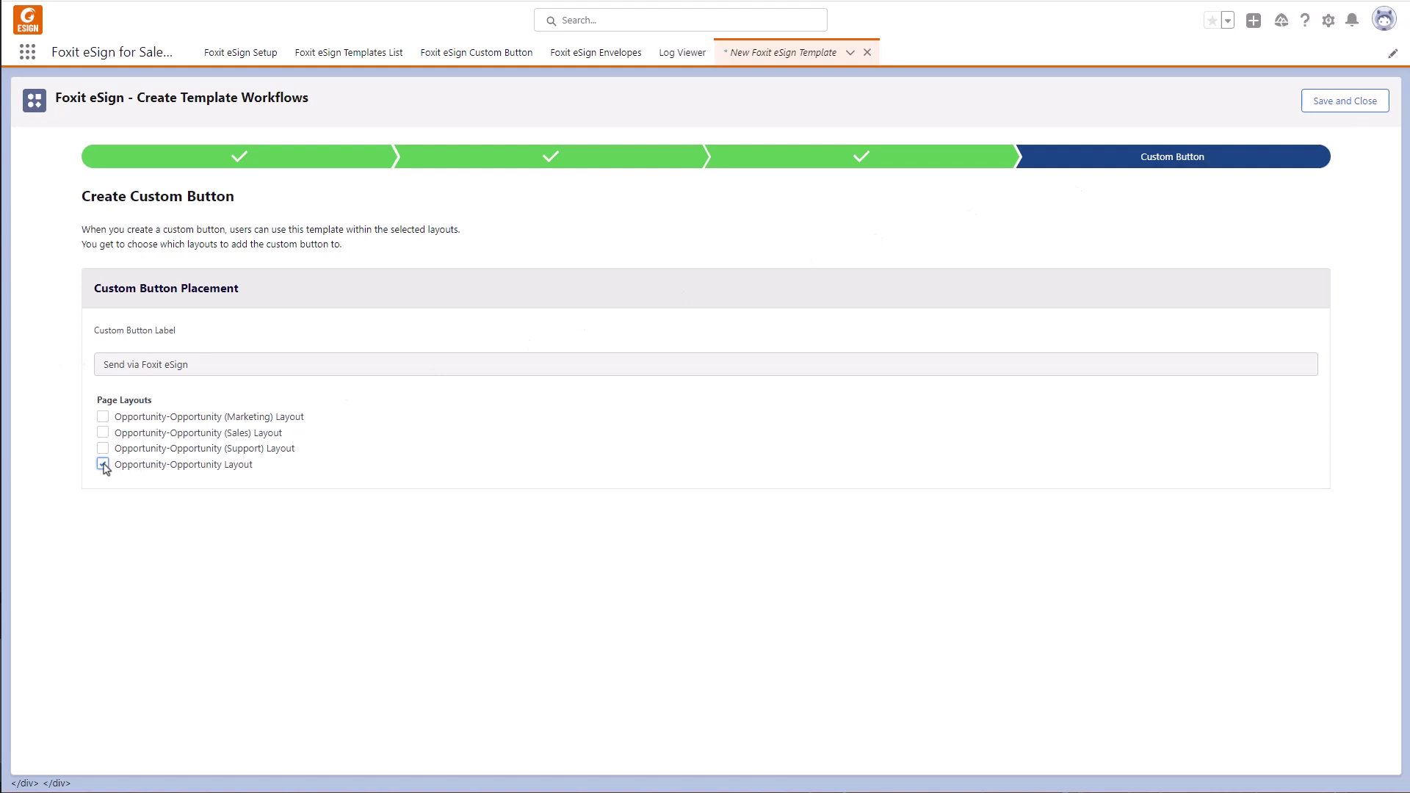
{"action": "left_click", "coordinate": [1356, 107]}
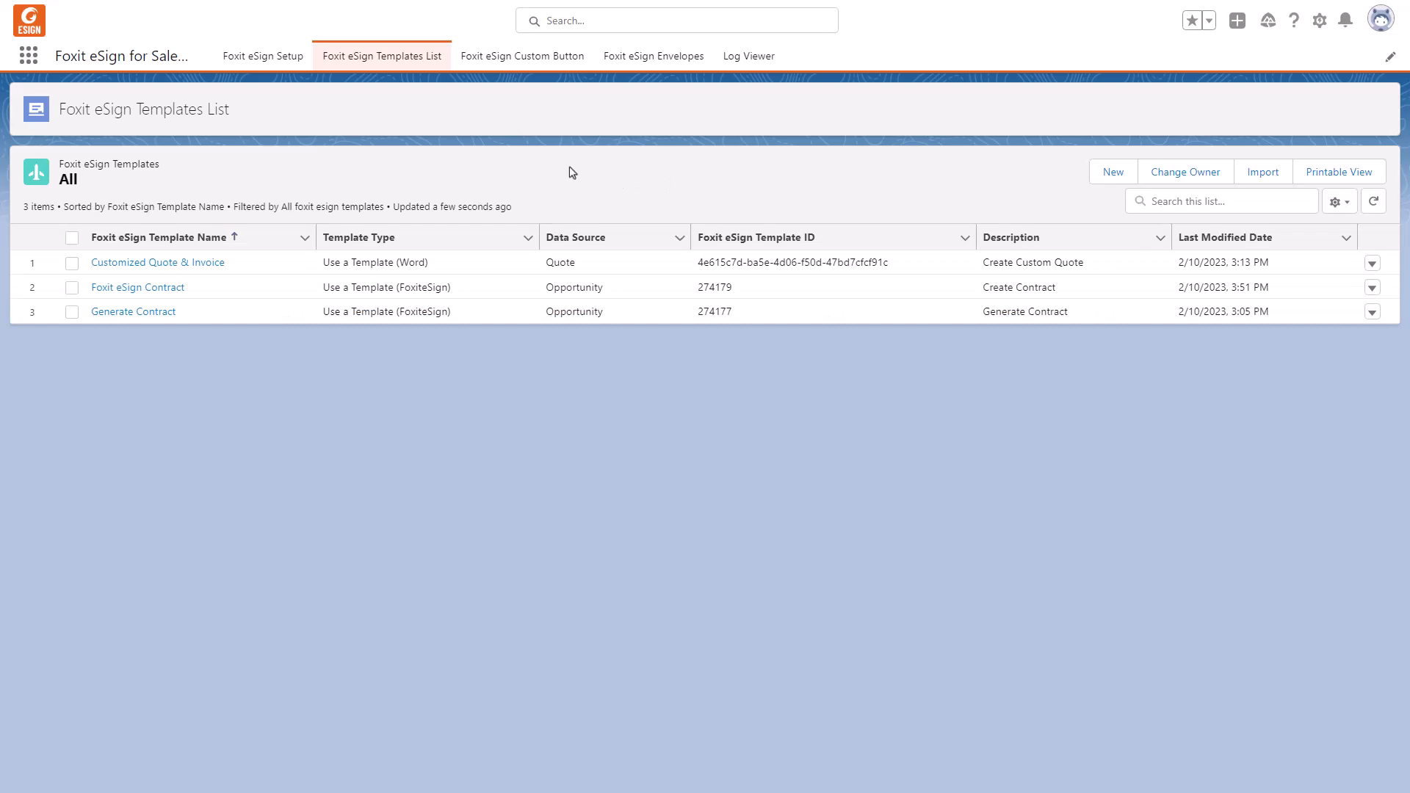
- Find Opportunities with an App Launcher search for 'oppor' and open The Daily Bugle opportunity
{"action": "left_click", "coordinate": [30, 63]}
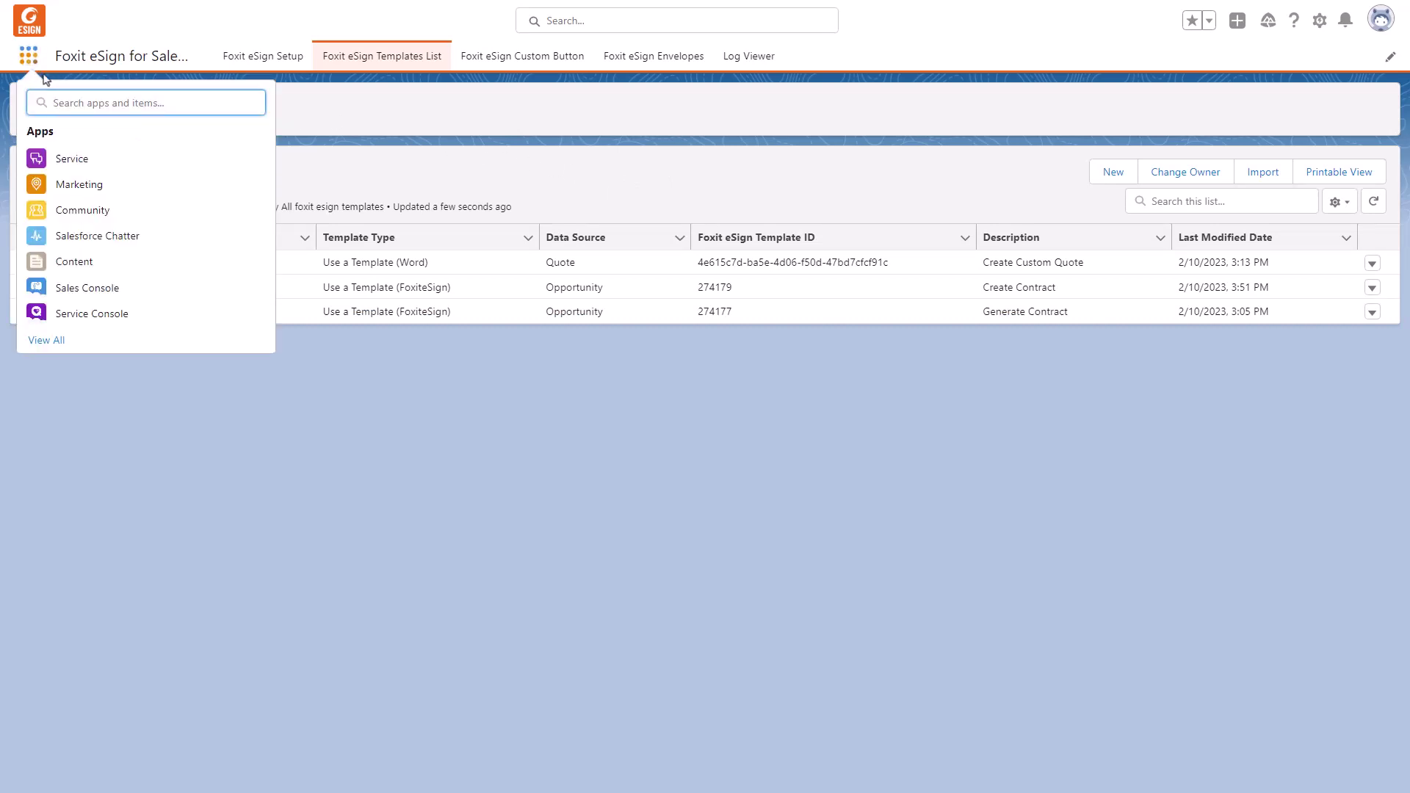
{"action": "type", "text": "oppor"}
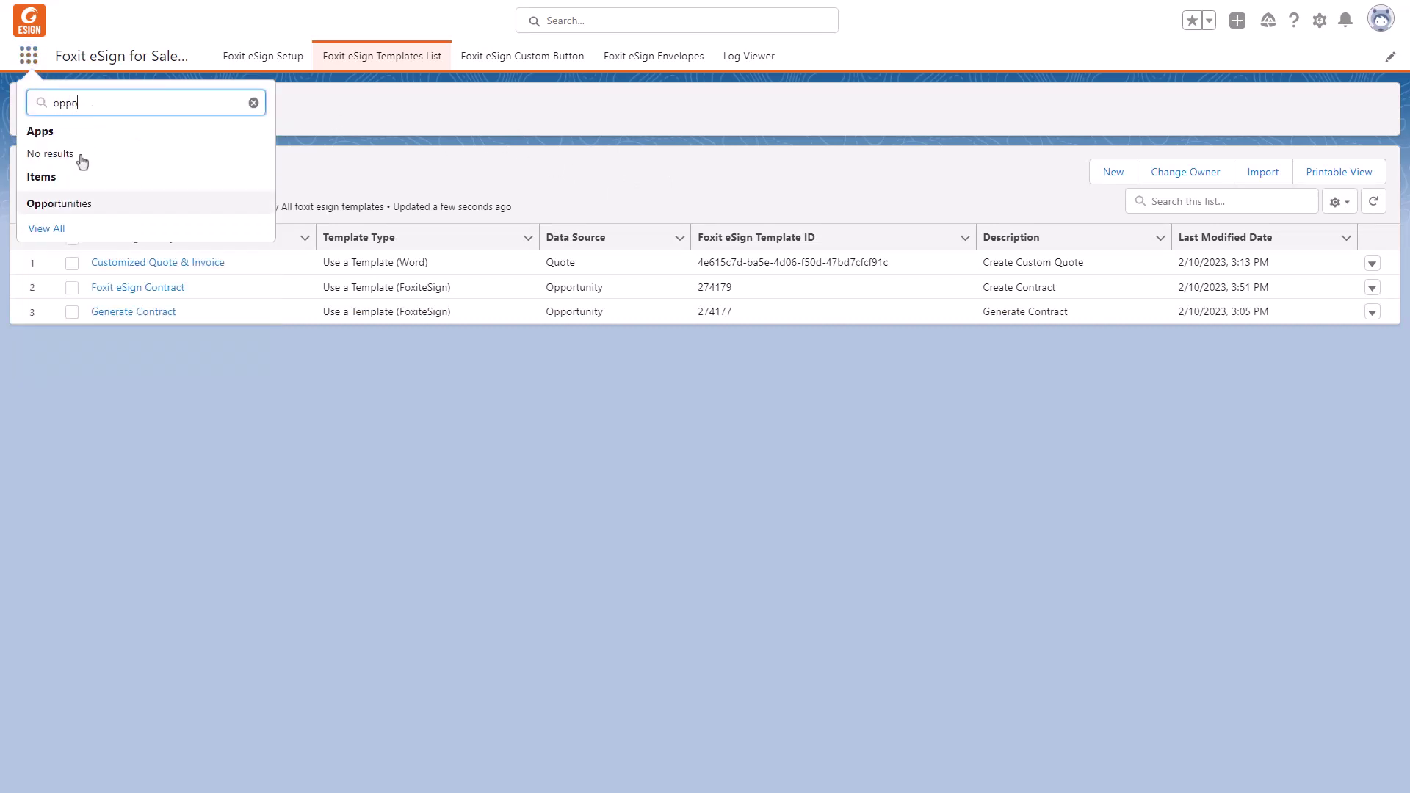
{"action": "left_click", "coordinate": [70, 204]}
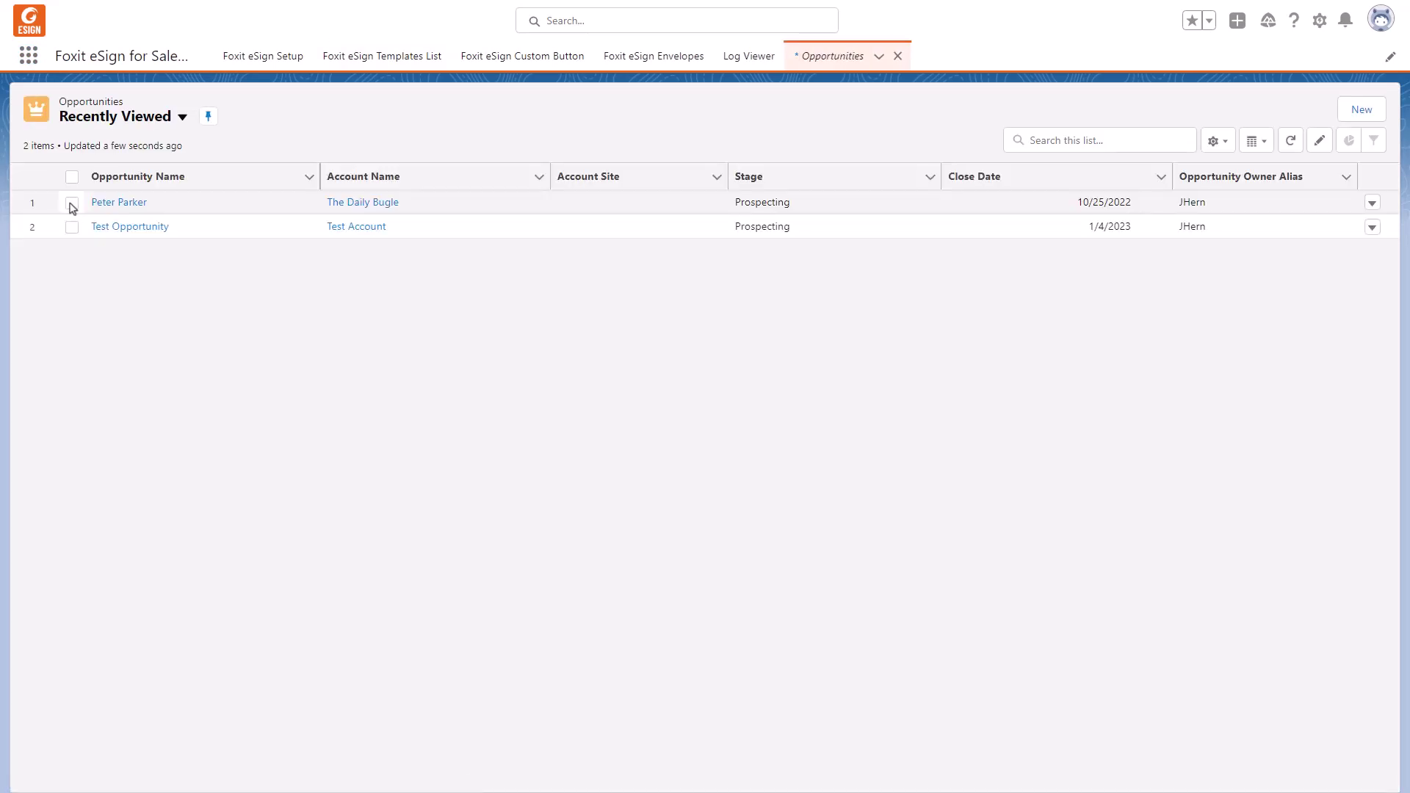
{"action": "left_click", "coordinate": [98, 205]}
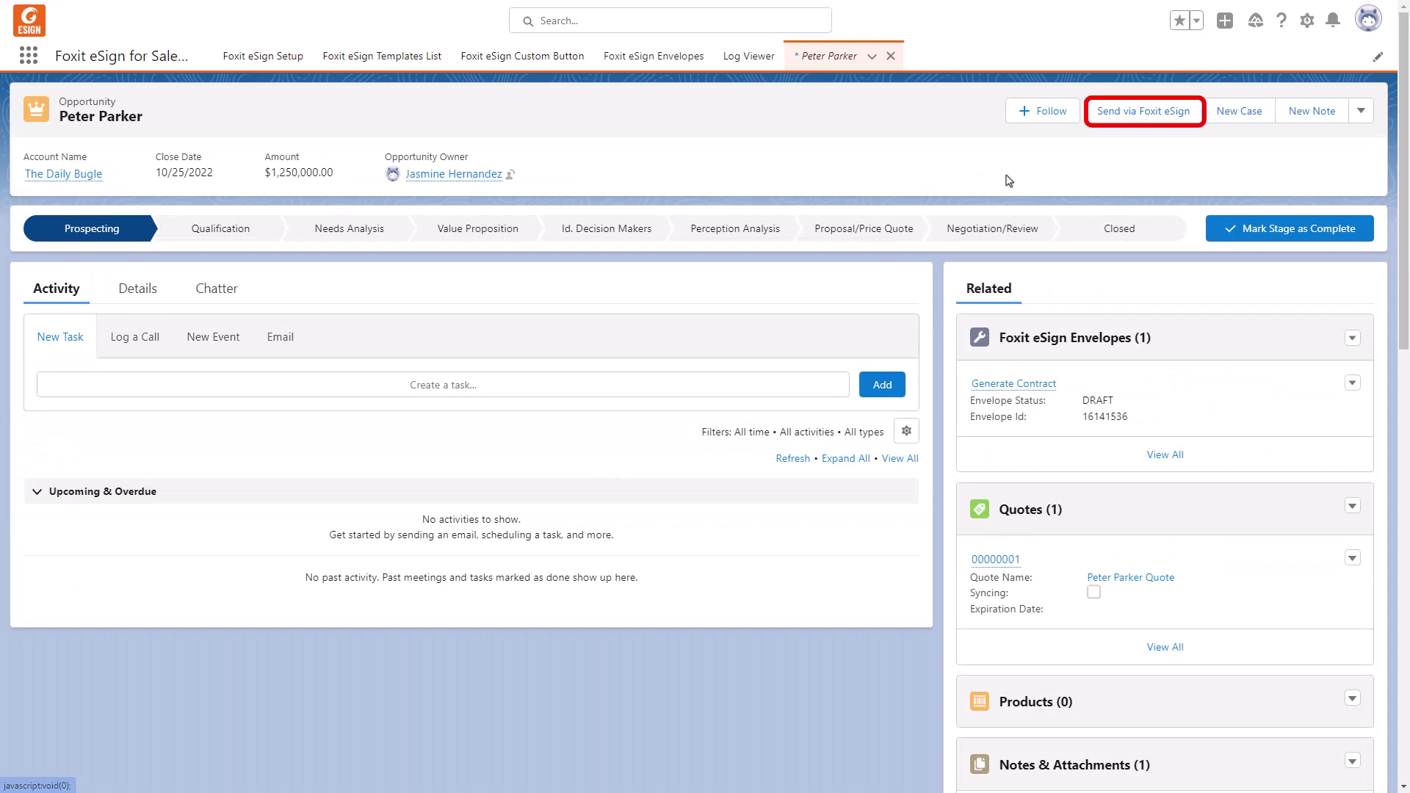
- Send this opportunity via Foxit eSign using the Foxit eSign Contract template
{"action": "left_click", "coordinate": [1147, 117]}
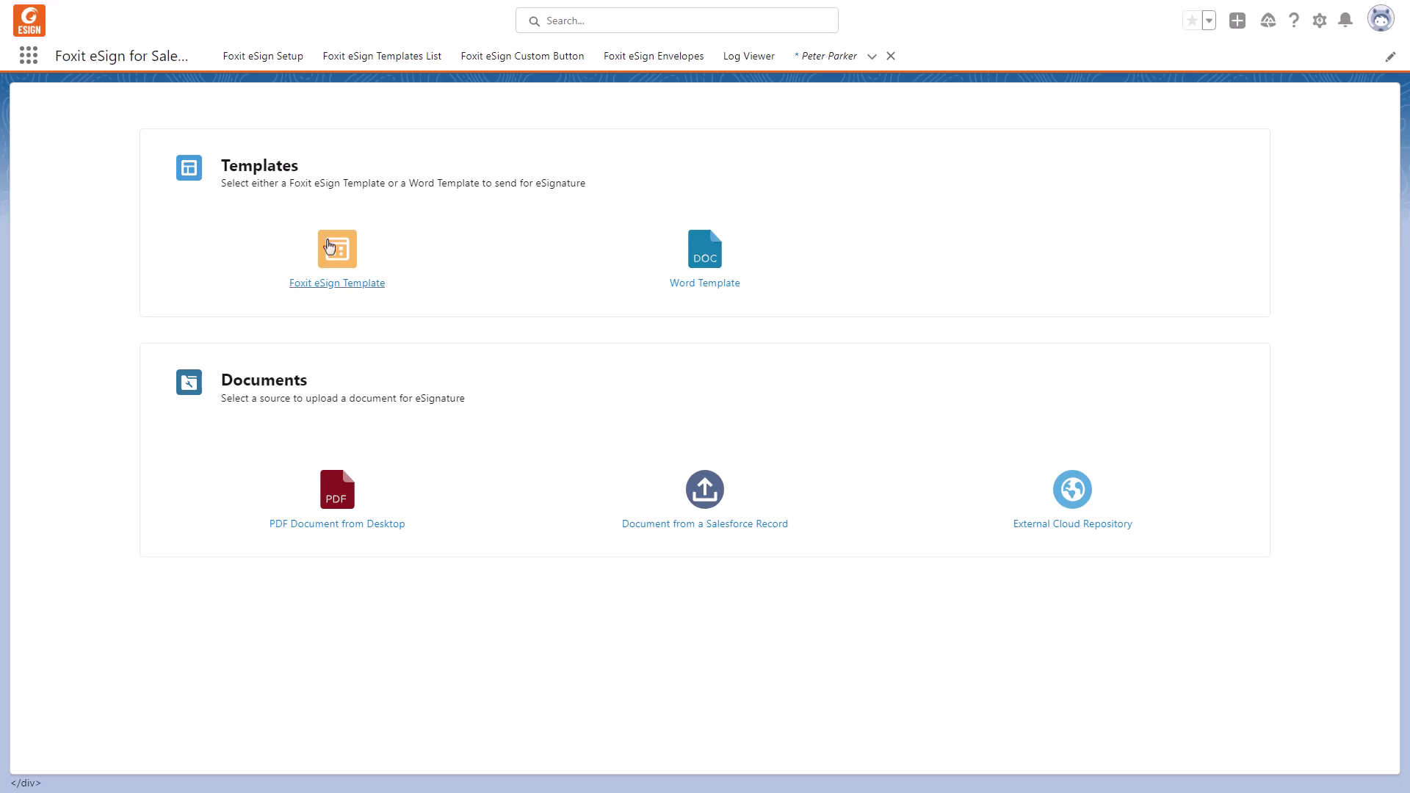
{"action": "left_click", "coordinate": [329, 246]}
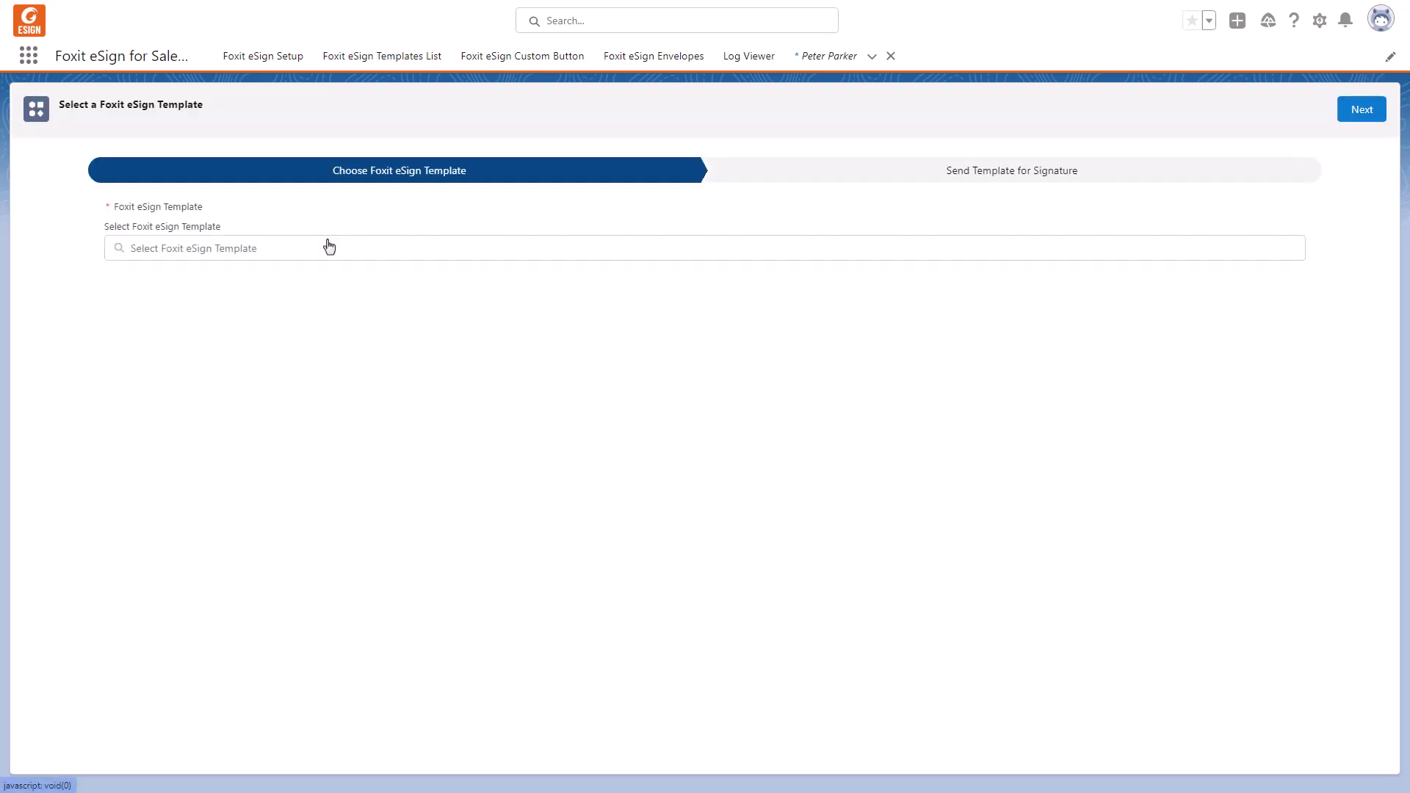
{"action": "left_click", "coordinate": [331, 248]}
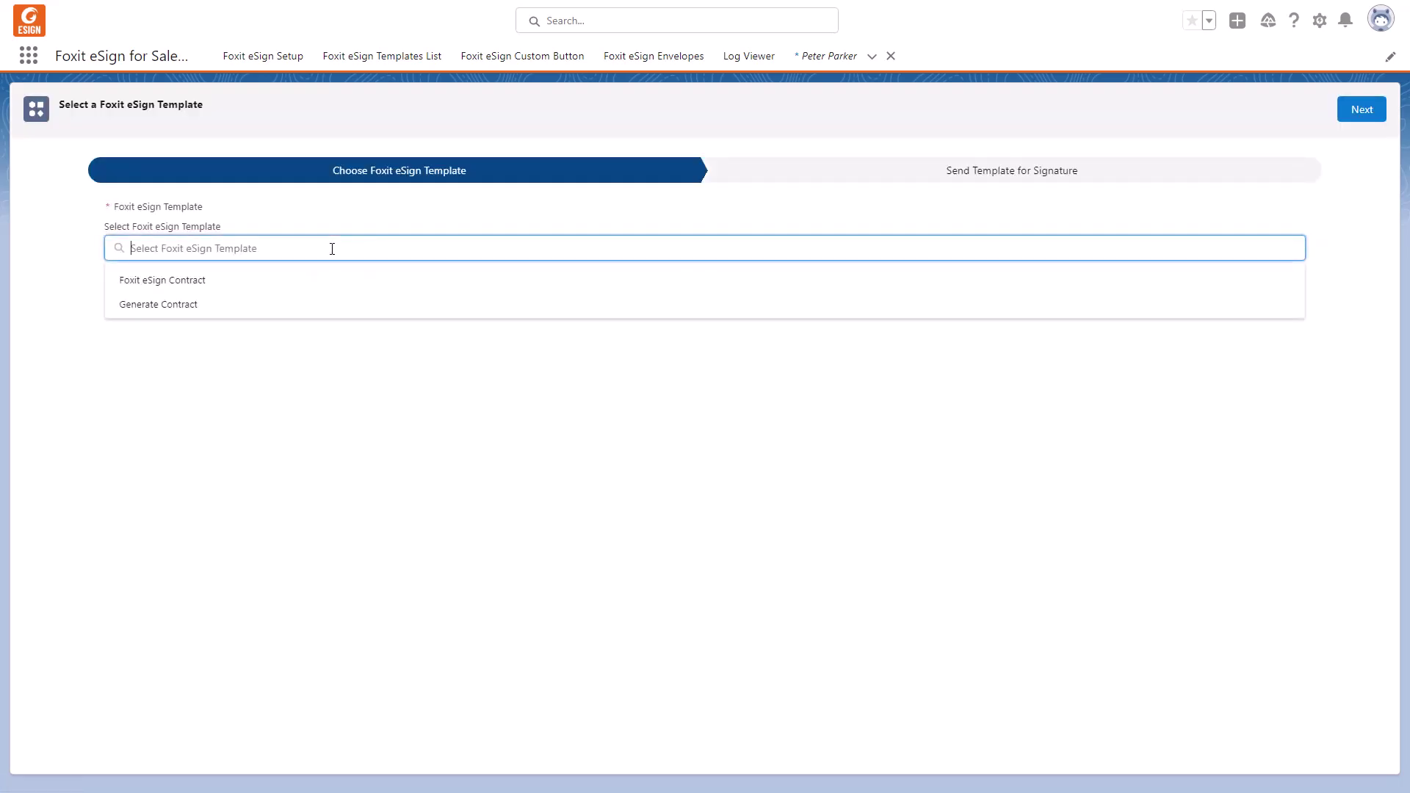
{"action": "left_click", "coordinate": [325, 279]}
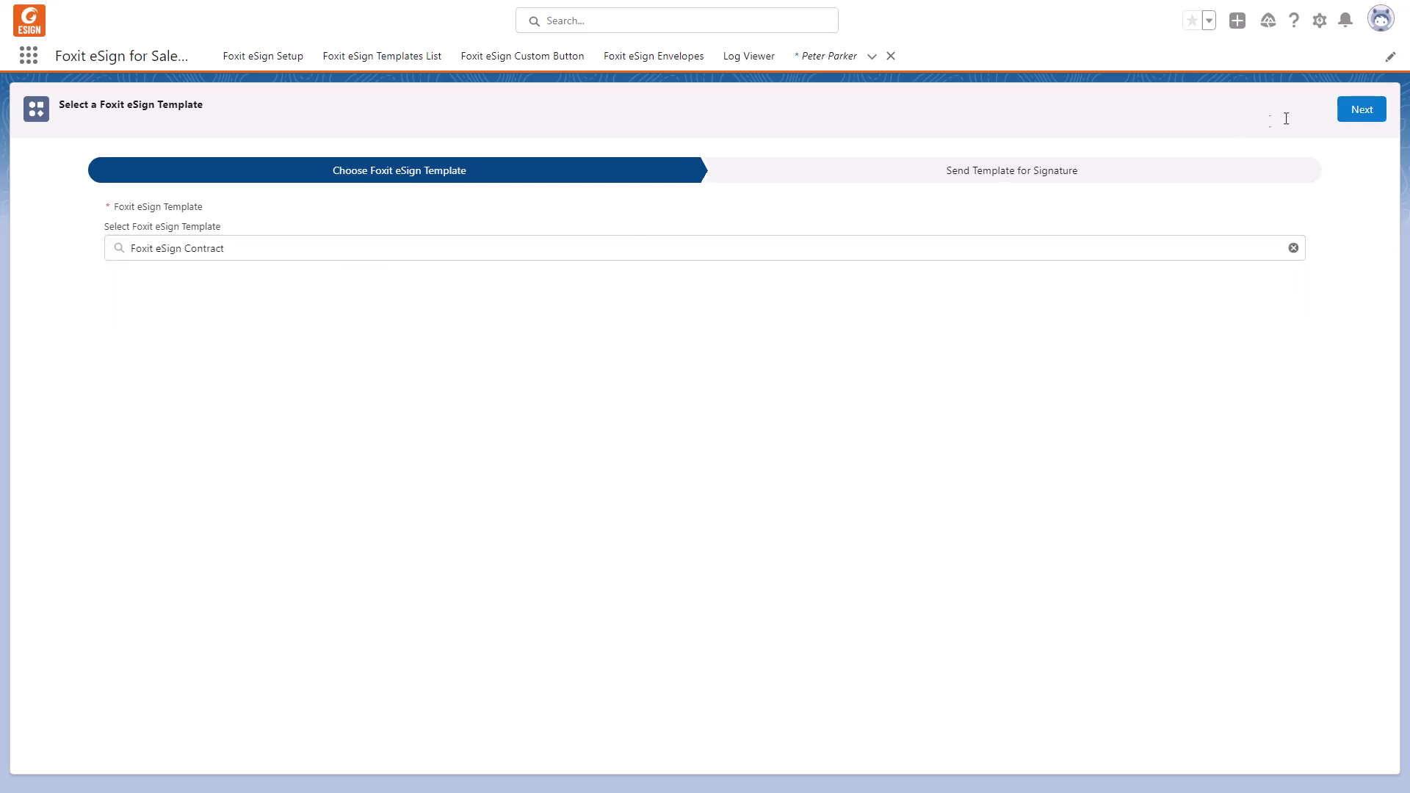
{"action": "left_click", "coordinate": [1361, 110]}
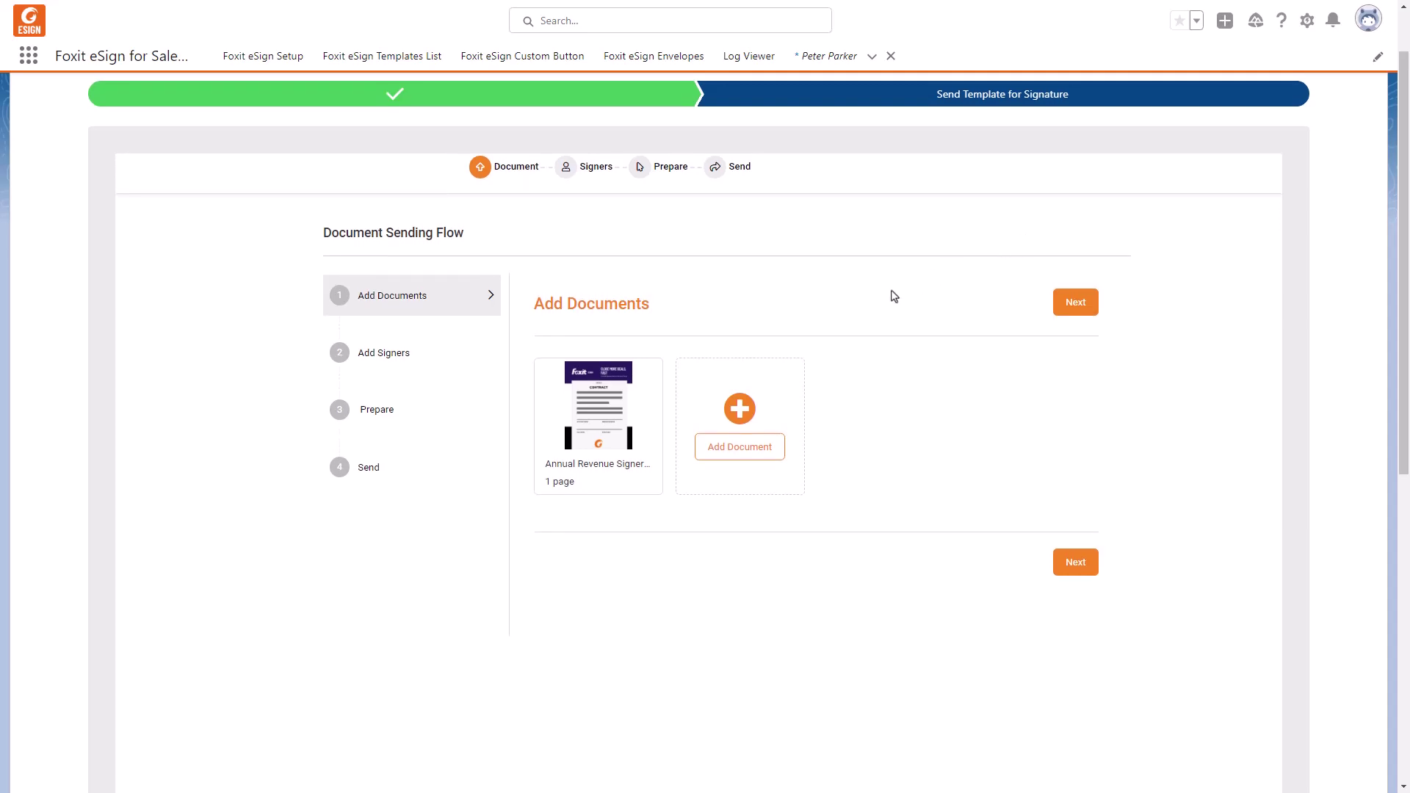
- Add contact Peter Parker as the signer and save
{"action": "left_click", "coordinate": [1067, 302]}
{"action": "type", "text": "peter"}
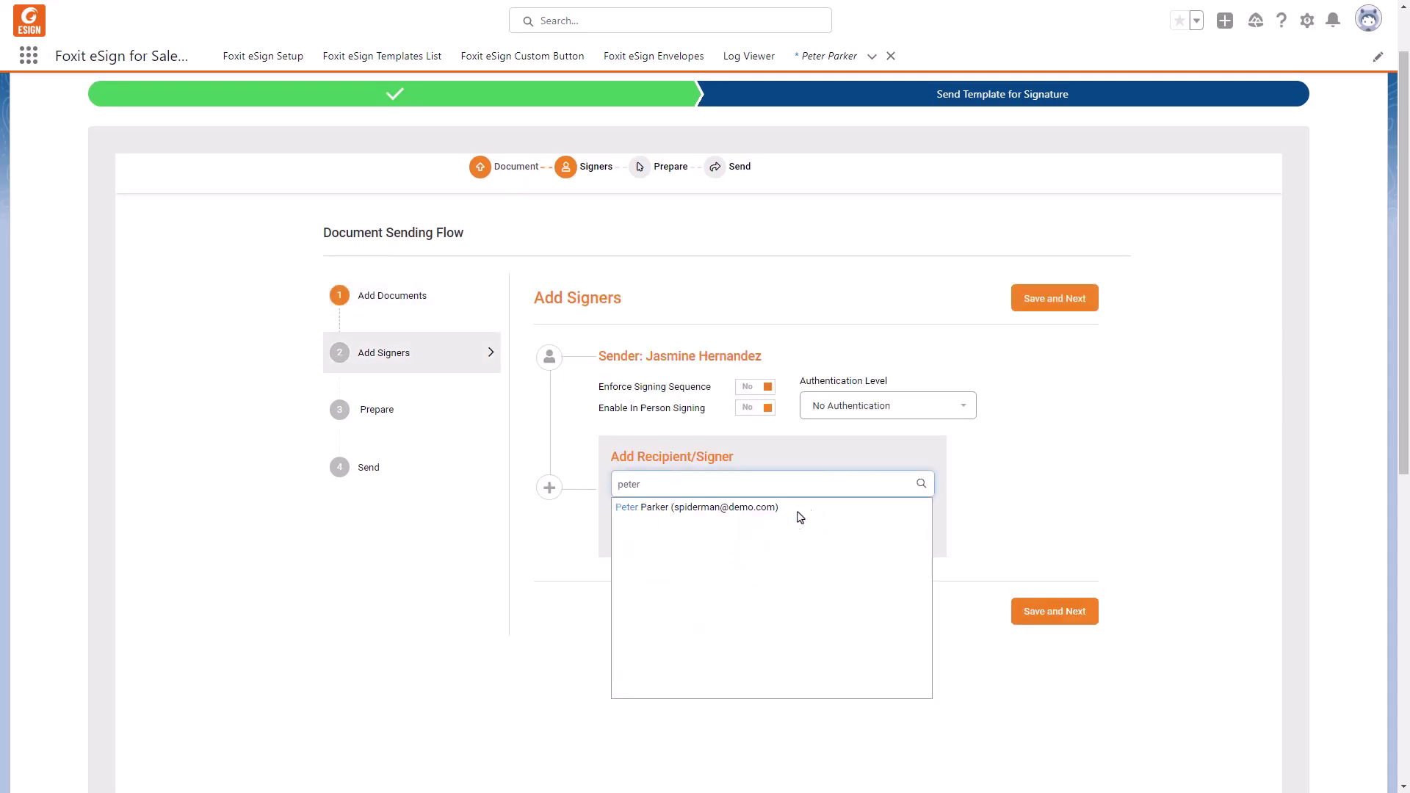
{"action": "left_click", "coordinate": [797, 509]}
{"action": "left_click", "coordinate": [1056, 302]}
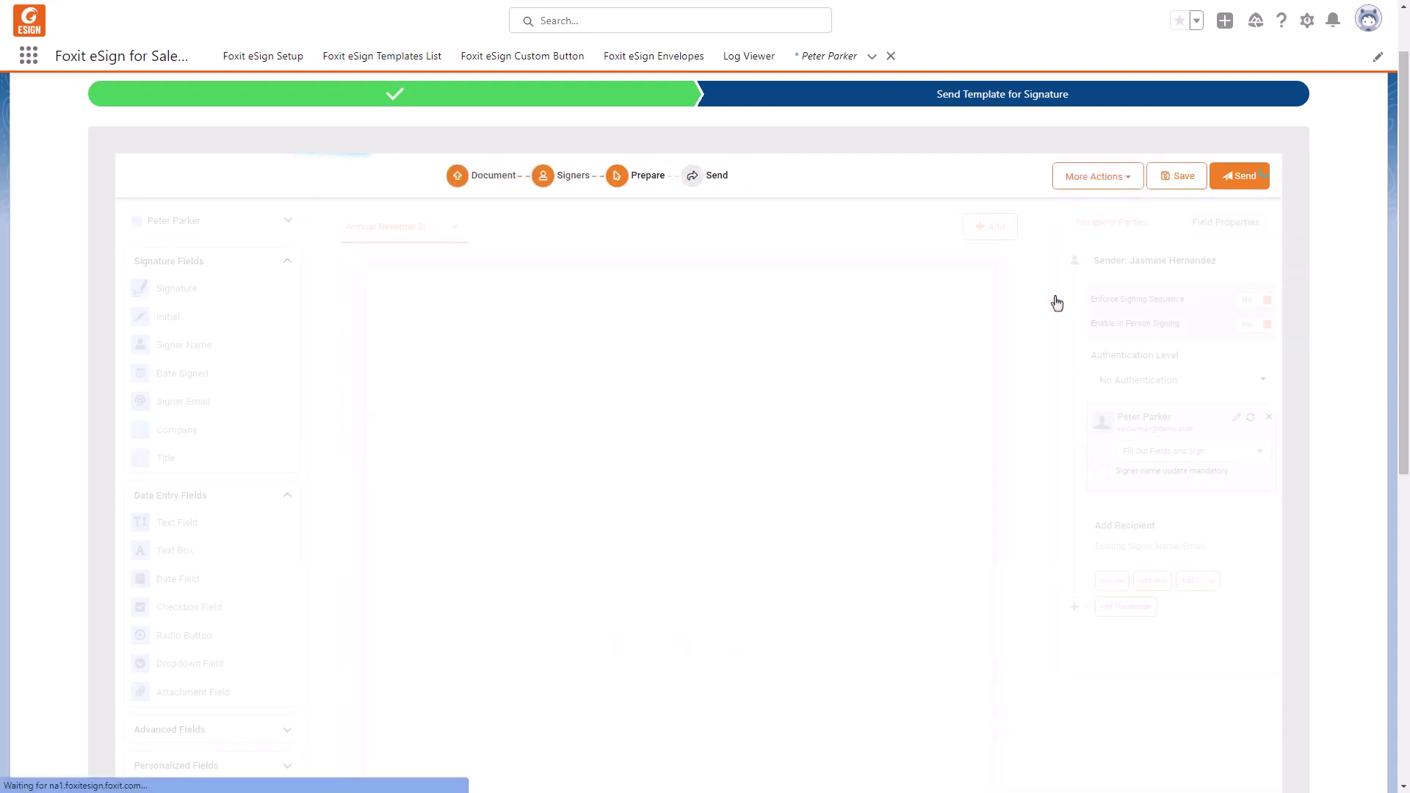
{"action": "scroll", "coordinate": [1012, 303], "scroll_direction": "down", "scroll_amount": 1}
{"action": "scroll", "coordinate": [1011, 302], "scroll_direction": "down", "scroll_amount": 2}
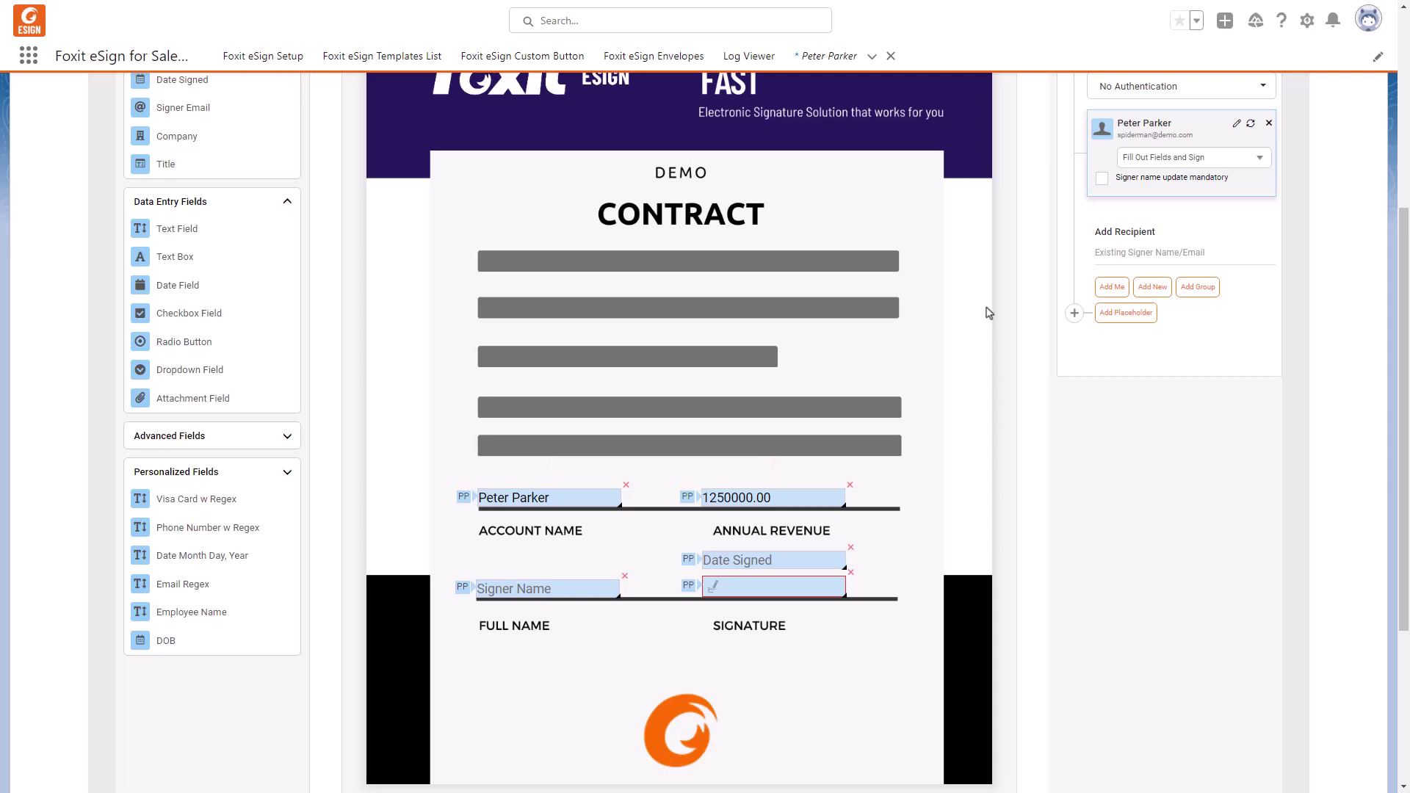
{"action": "scroll", "coordinate": [988, 313], "scroll_direction": "up", "scroll_amount": 3}
- Send the prepared contract to Peter Parker for signature
{"action": "left_click", "coordinate": [1240, 249]}
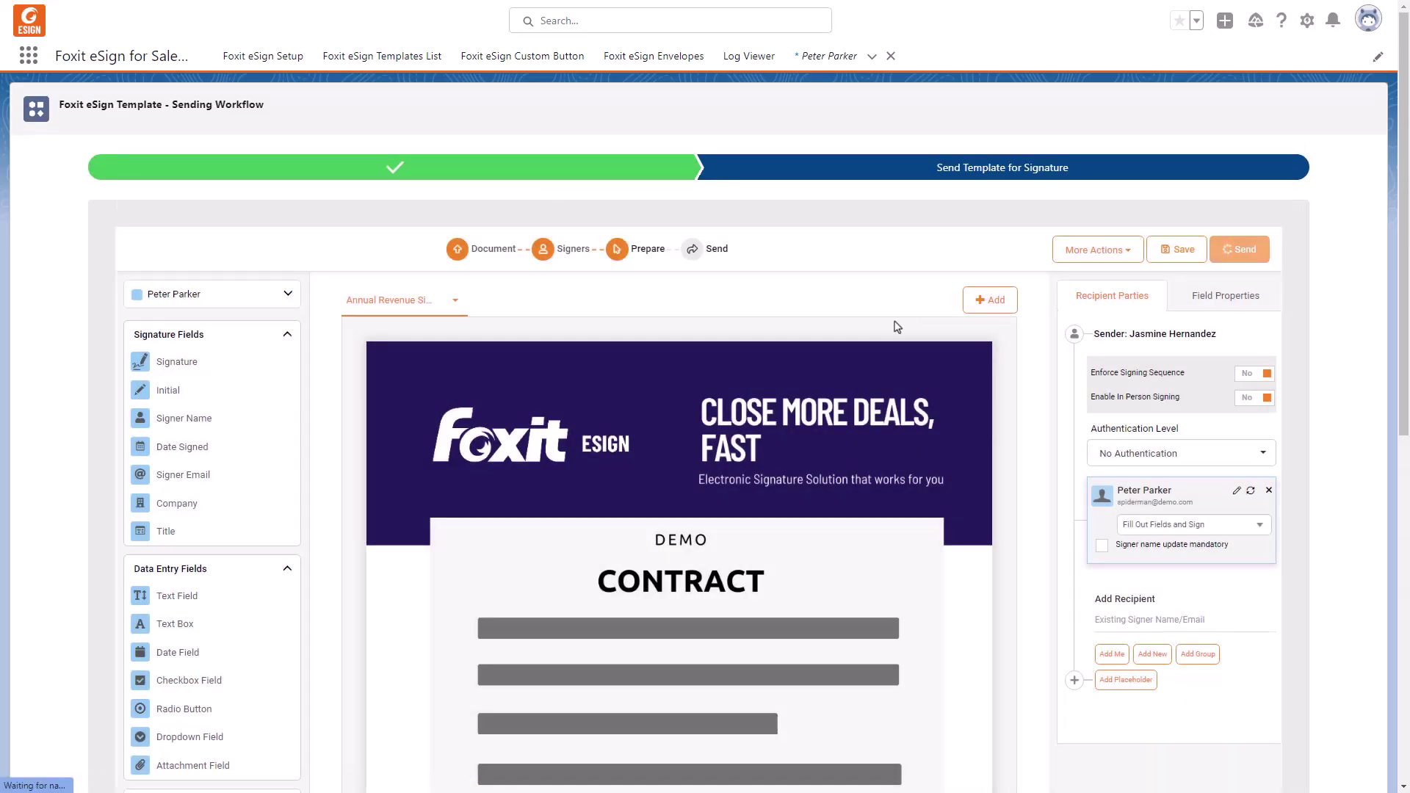
{"action": "scroll", "coordinate": [896, 326], "scroll_direction": "down", "scroll_amount": 1}
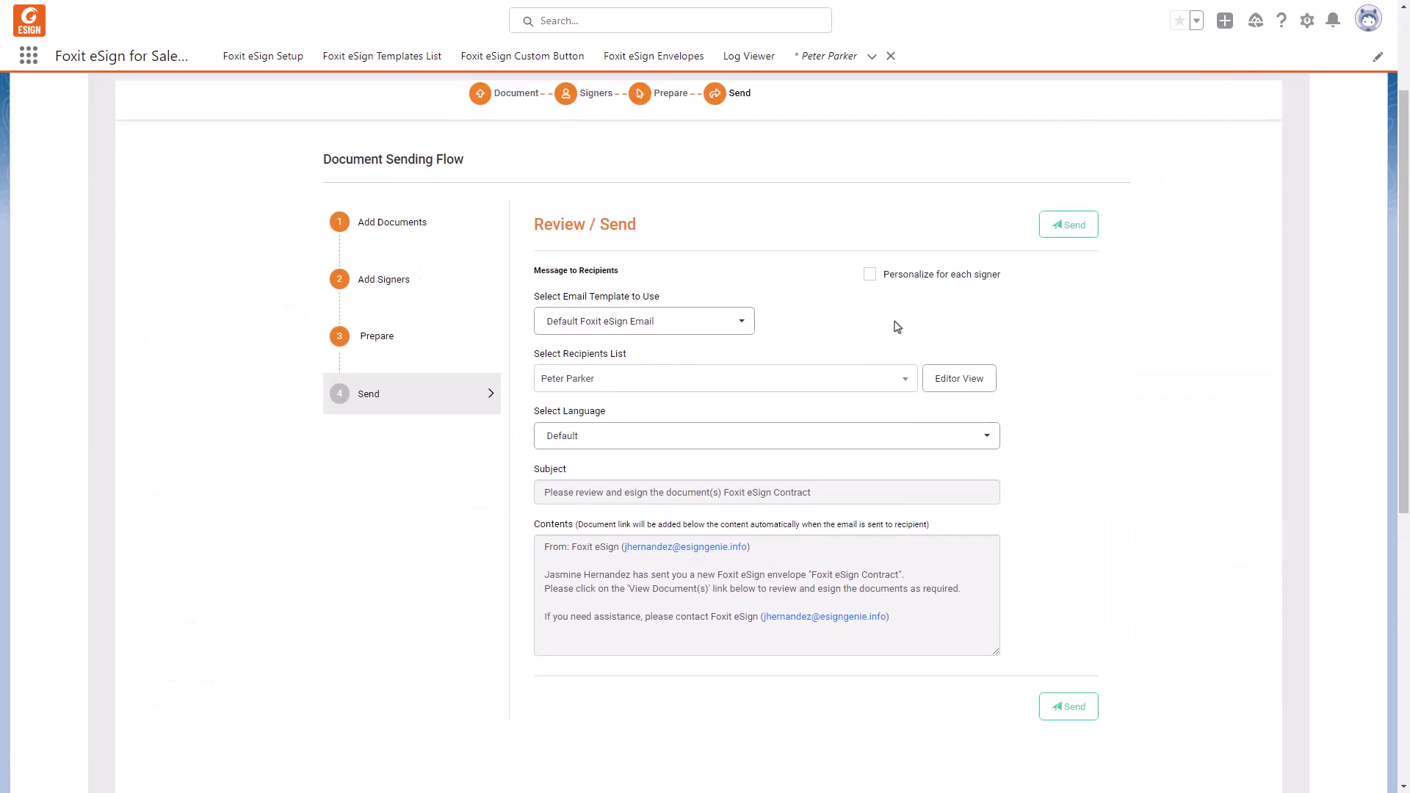
{"action": "left_click", "coordinate": [1067, 226]}
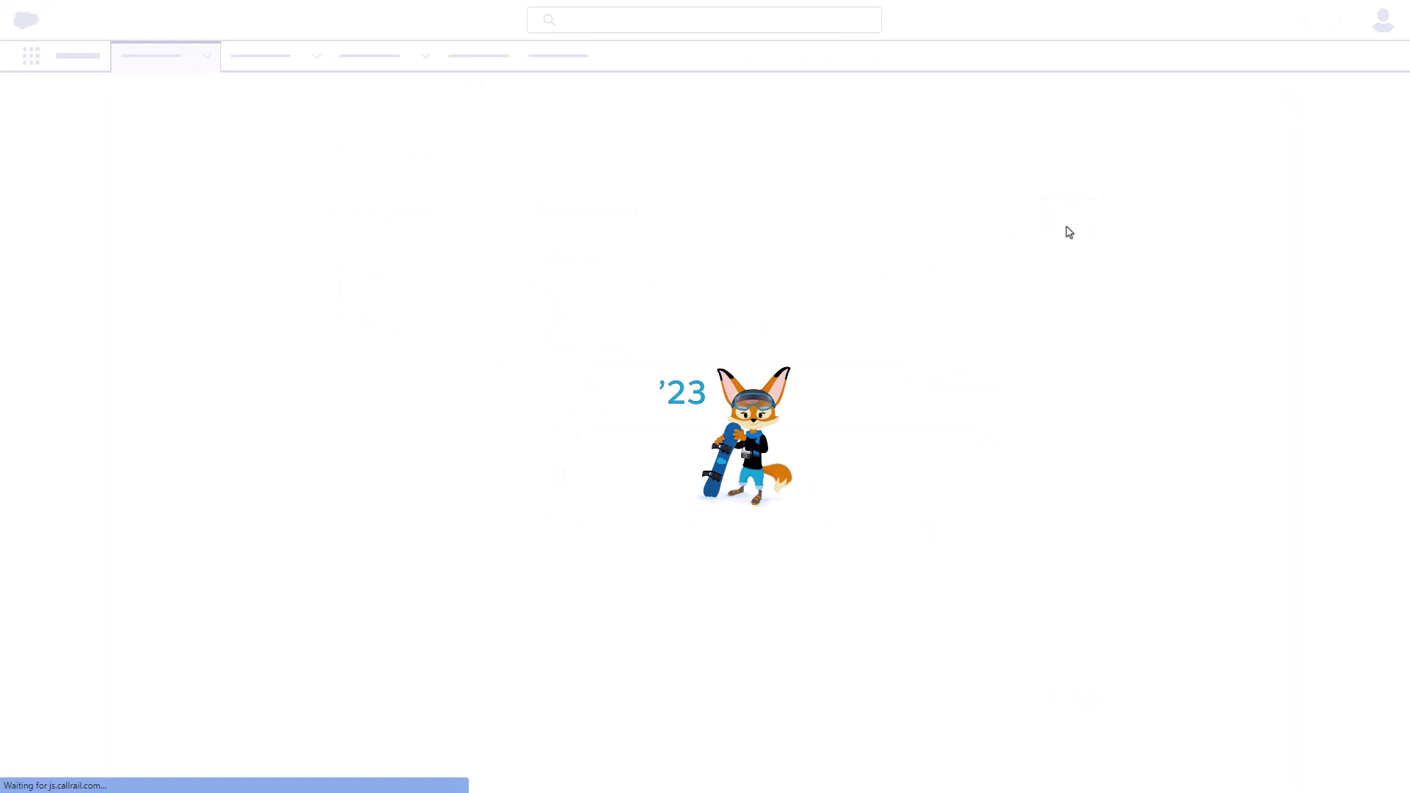